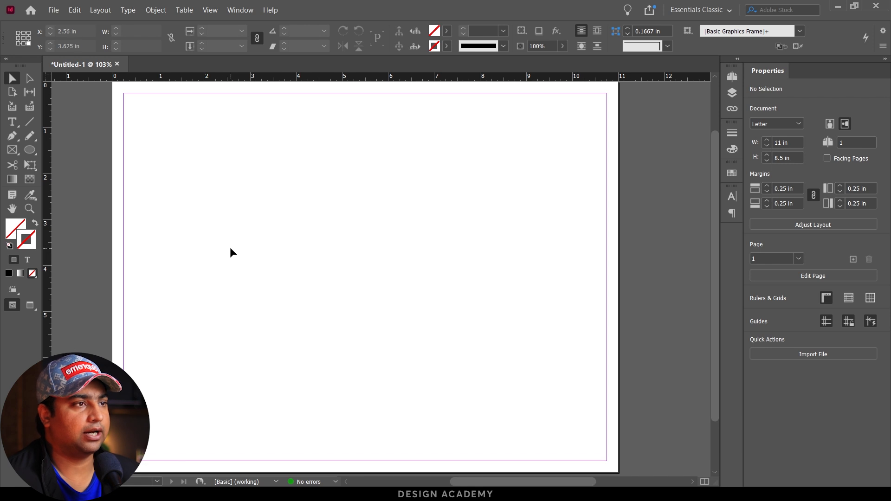
# - Open the Pathfinder panel and place it over the page's right edge
pyautogui.click(238, 10)
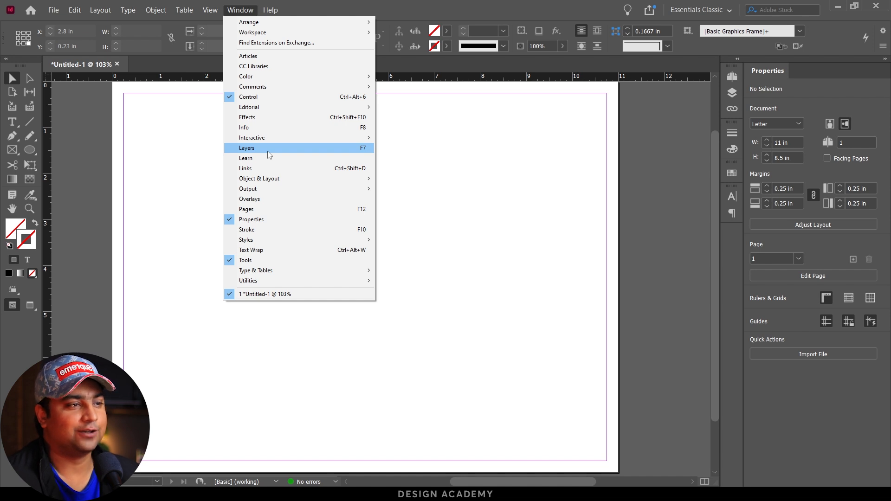
pyautogui.moveTo(266, 182)
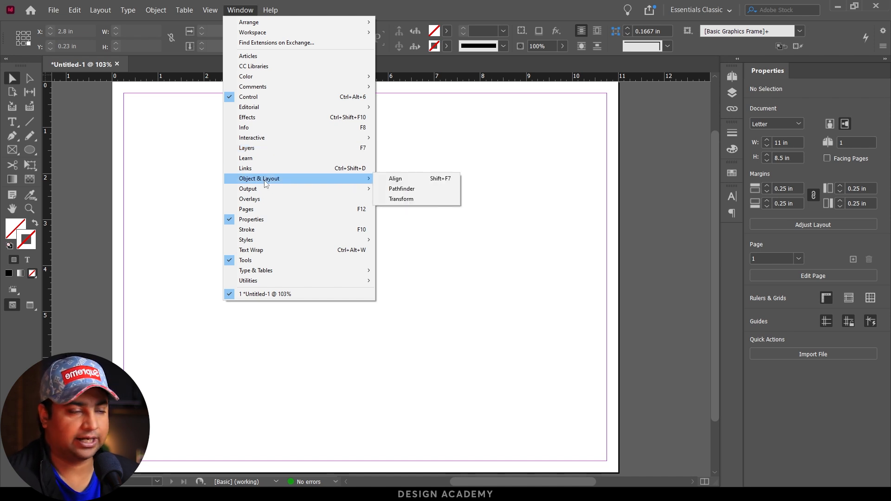
pyautogui.click(418, 187)
pyautogui.moveTo(591, 155)
pyautogui.mouseDown()
pyautogui.moveTo(613, 144)
pyautogui.moveTo(606, 151)
pyautogui.mouseUp()
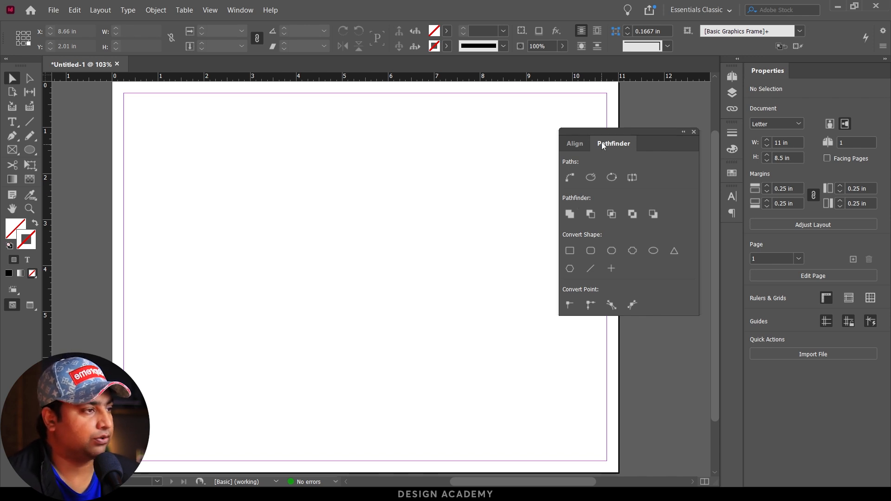
pyautogui.moveTo(602, 133); pyautogui.dragTo(613, 136)
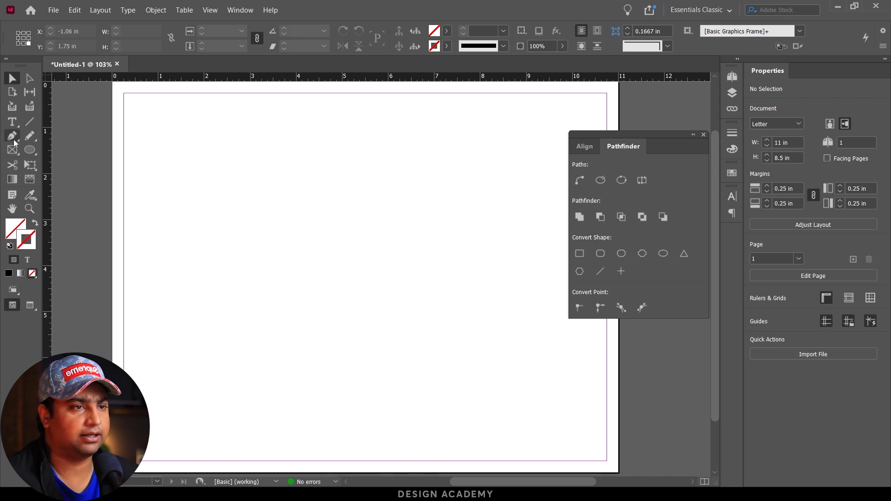
# - Draw two horizontal lines one above the other, about 4.54 in and 4.68 in long, near the middle of the page
pyautogui.click(28, 124)
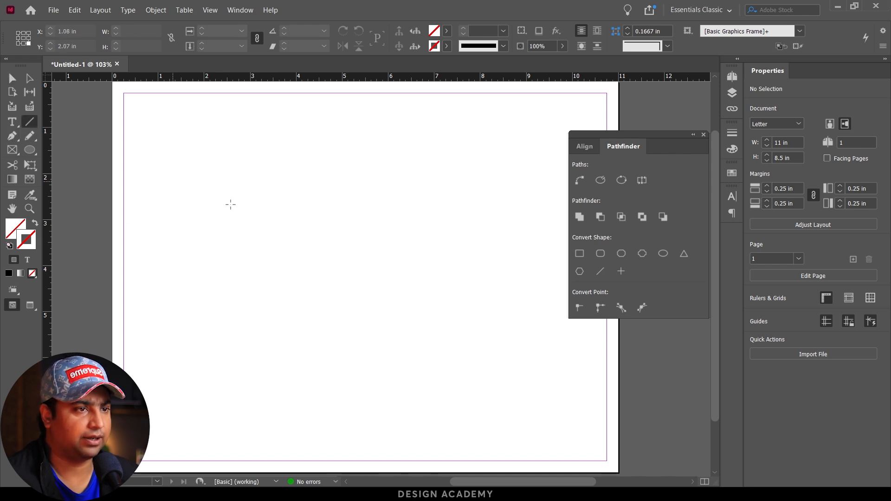
pyautogui.moveTo(193, 222); pyautogui.dragTo(403, 222)
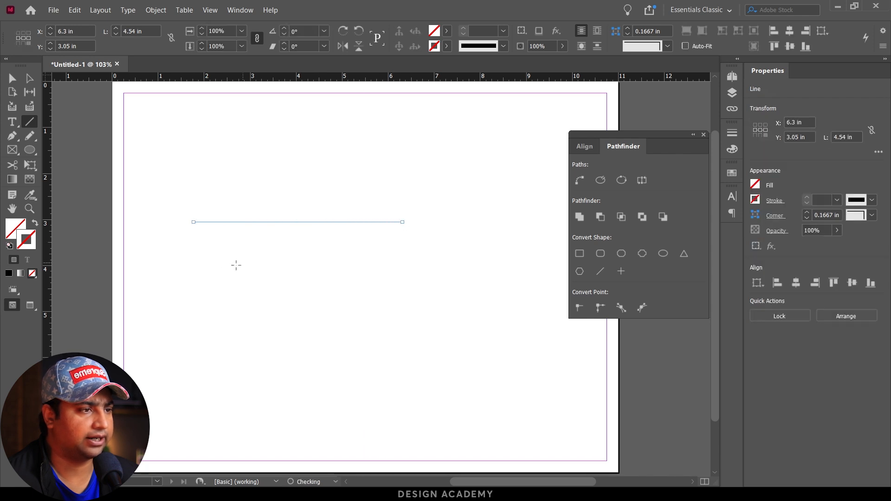
pyautogui.moveTo(196, 273); pyautogui.dragTo(412, 273)
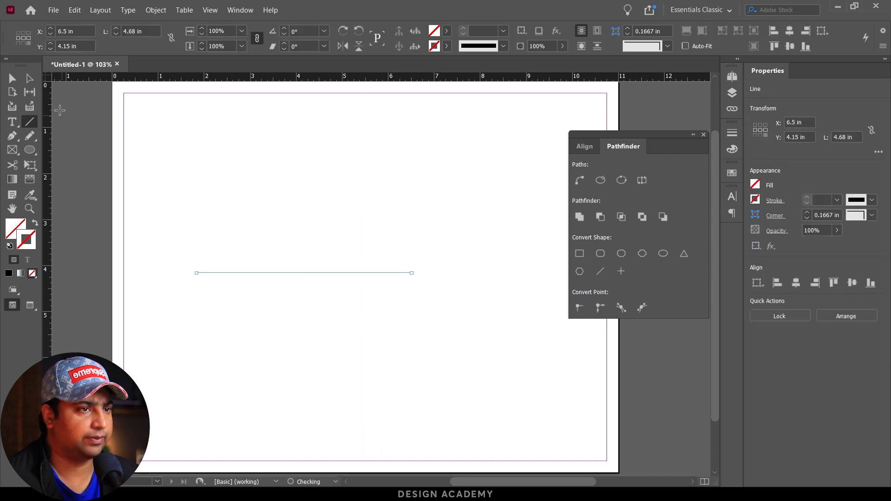
# - Give both lines a black stroke with a weight of 5 pt
pyautogui.click(13, 80)
pyautogui.moveTo(216, 169); pyautogui.dragTo(369, 313)
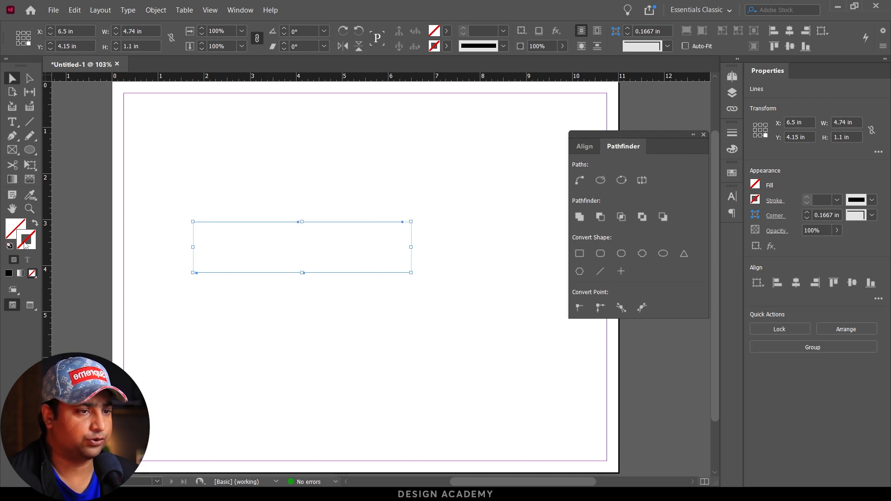
pyautogui.click(9, 273)
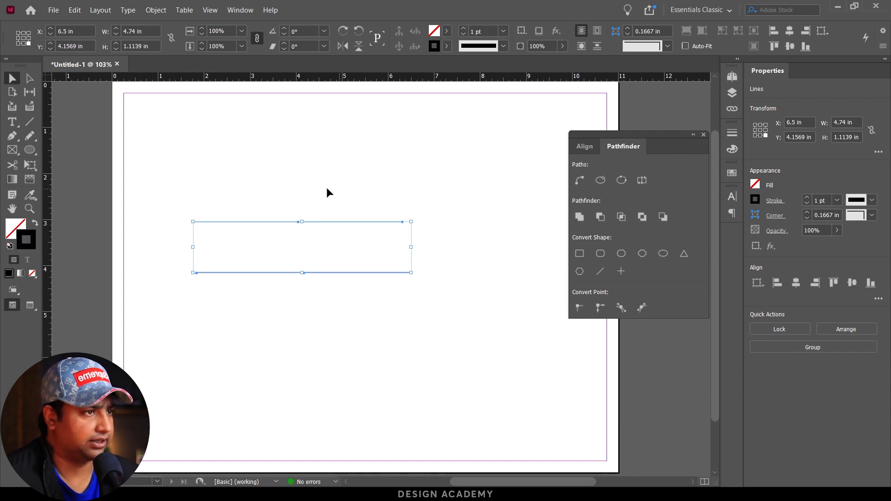
pyautogui.click(808, 197)
pyautogui.click(808, 197)
pyautogui.click(808, 197)
pyautogui.click(807, 196)
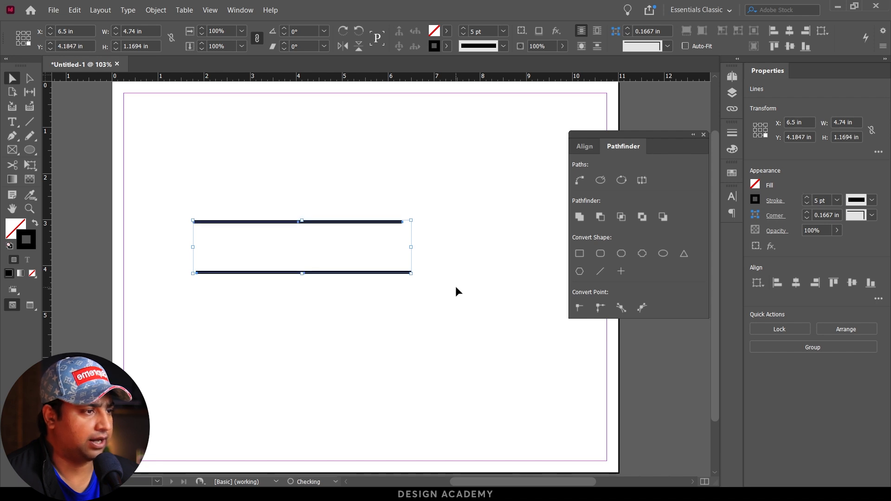
# - Try to join both whole lines into a closed shape by applying Join Path twice, and undo both joins
pyautogui.click(431, 322)
pyautogui.moveTo(446, 326); pyautogui.dragTo(171, 174)
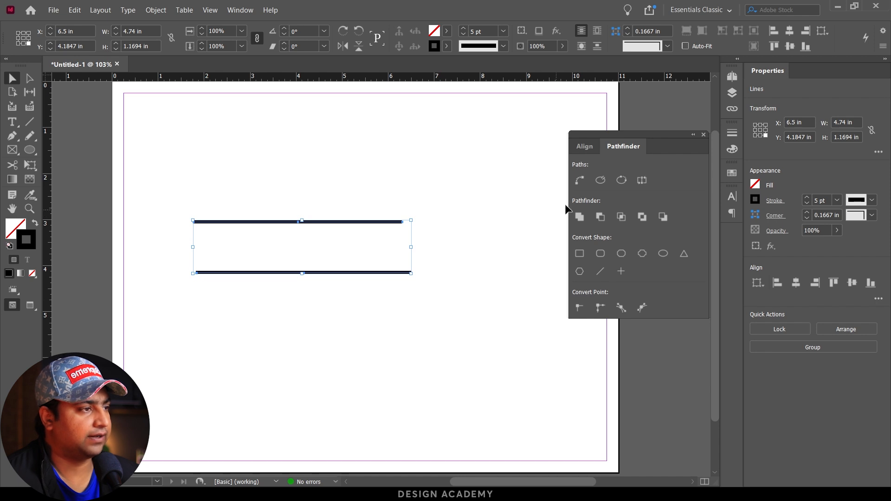
pyautogui.click(579, 180)
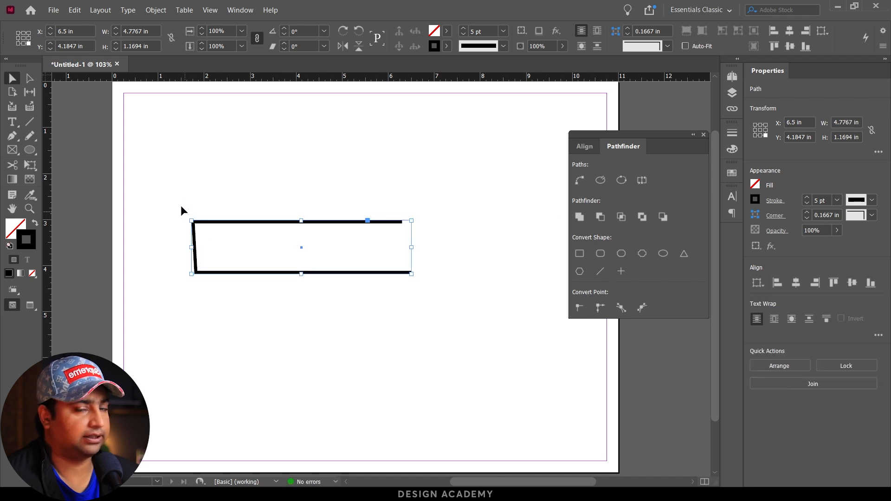
pyautogui.click(579, 180)
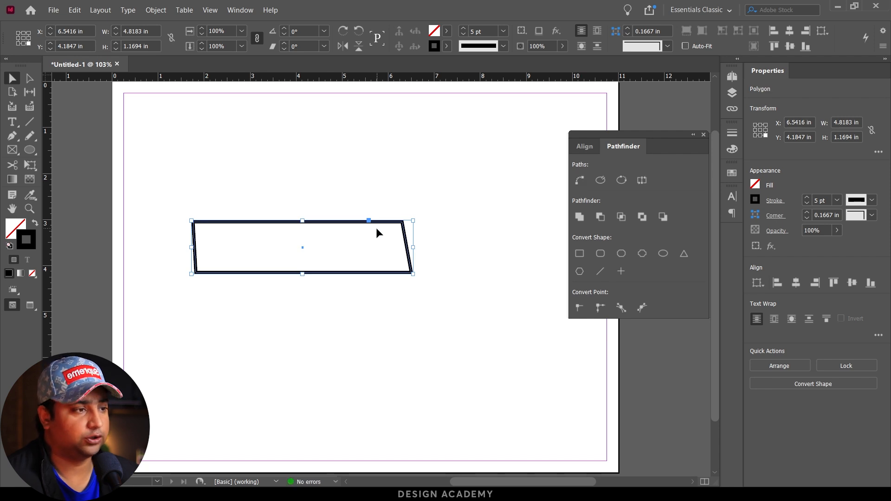
pyautogui.hotkey('ctrl', 'z')
pyautogui.hotkey('ctrl', 'z')
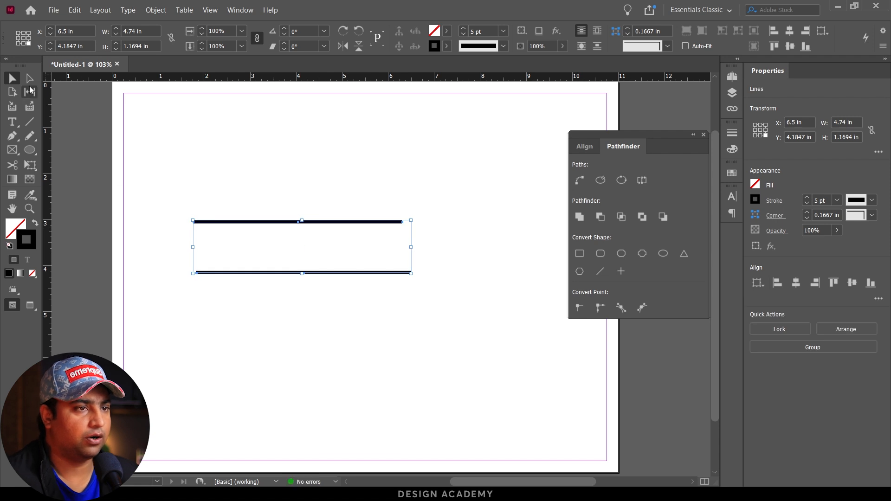
# - Connect the two right endpoints of the lines with Join Path, and do the same with the two left endpoints
pyautogui.click(30, 78)
pyautogui.moveTo(370, 187); pyautogui.dragTo(440, 298)
pyautogui.click(580, 181)
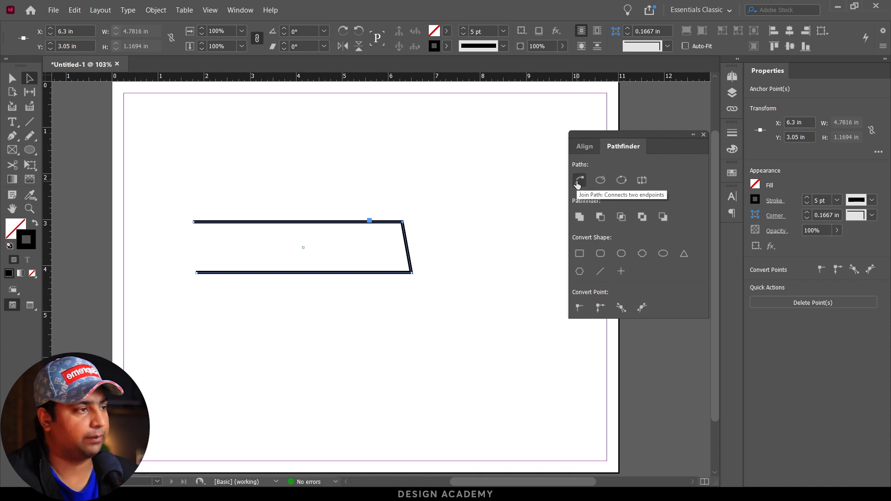
pyautogui.moveTo(155, 188); pyautogui.dragTo(231, 323)
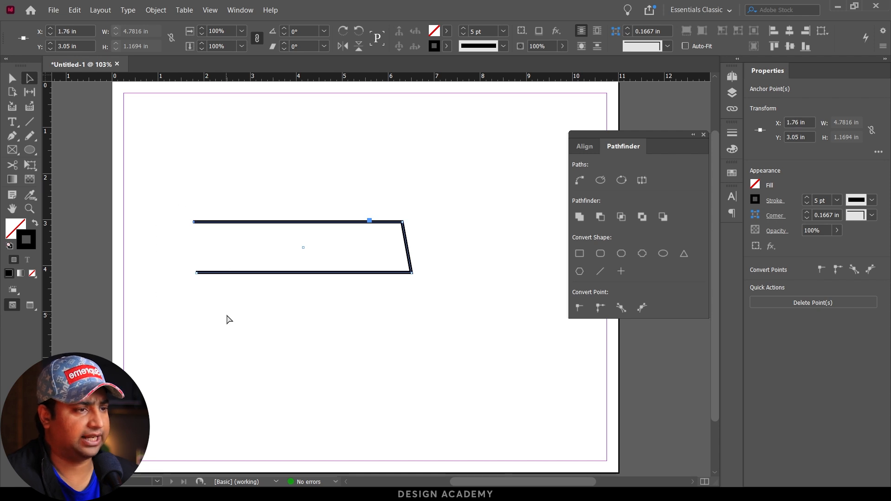
pyautogui.click(580, 180)
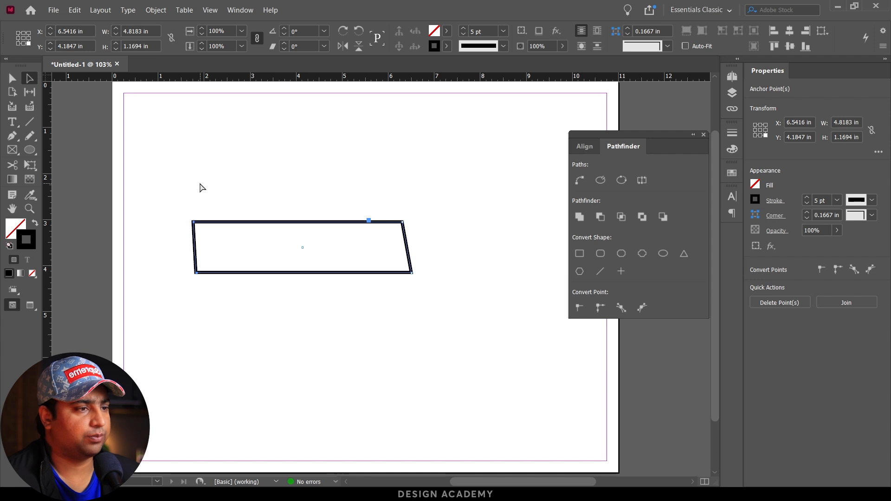
# - Open the closed shape at its upper-left anchor point with Open Path
pyautogui.moveTo(160, 198); pyautogui.dragTo(227, 247)
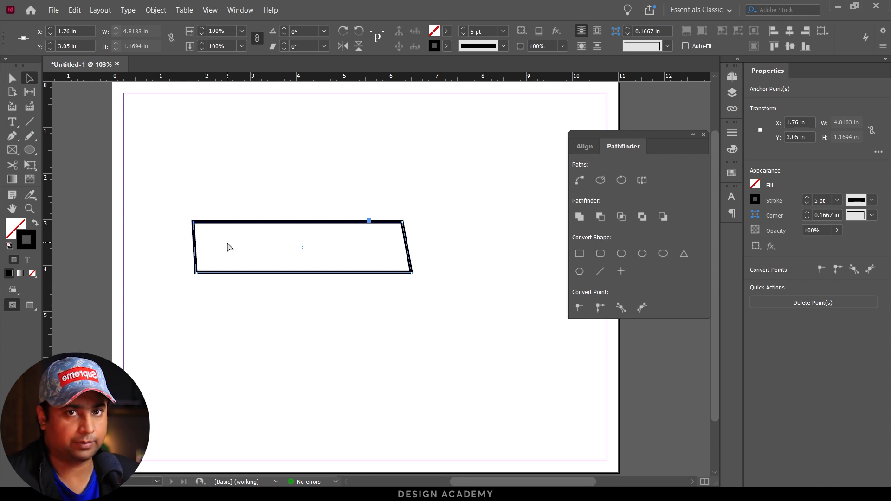
pyautogui.moveTo(182, 195); pyautogui.dragTo(222, 242)
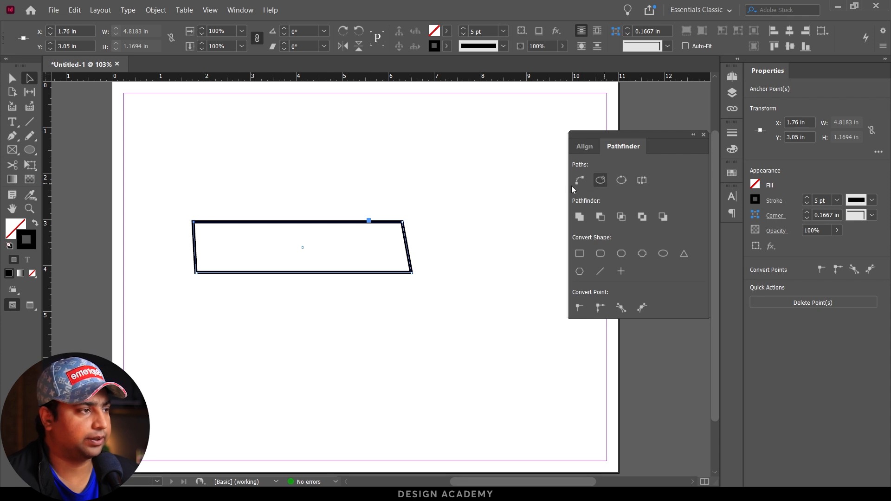
pyautogui.moveTo(161, 198); pyautogui.dragTo(246, 246)
pyautogui.click(600, 180)
pyautogui.click(207, 218)
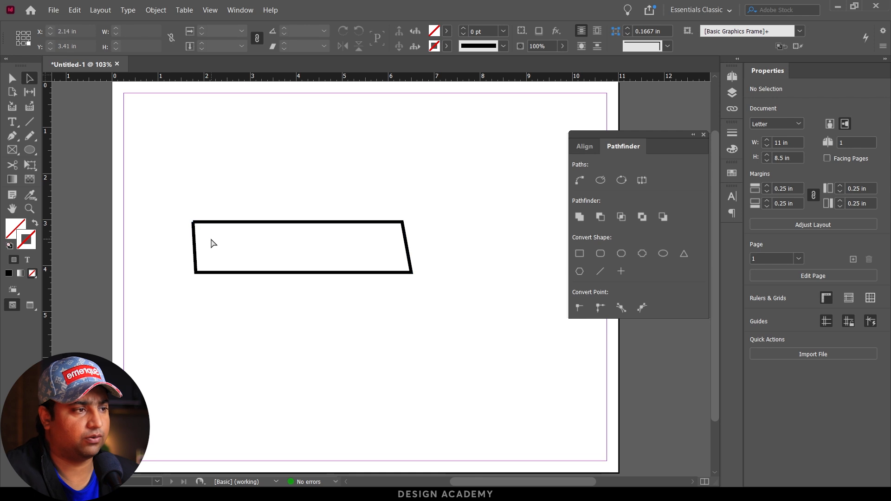
# - Pull the loose upper-left endpoint of the slanted side away from the top edge, to about X 1.606 in, Y 3.24 in
pyautogui.hotkey('ctrl', 'space')
pyautogui.moveTo(185, 207); pyautogui.dragTo(257, 253)
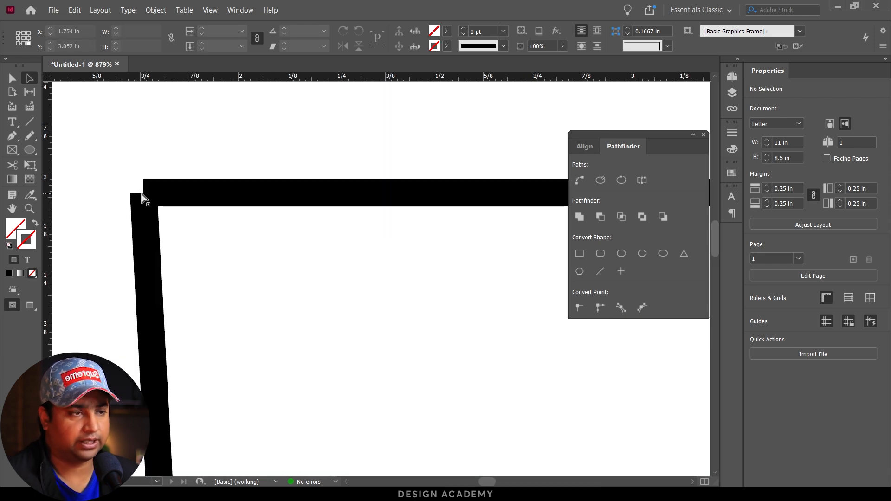
pyautogui.moveTo(99, 144); pyautogui.dragTo(163, 207)
pyautogui.click(155, 200)
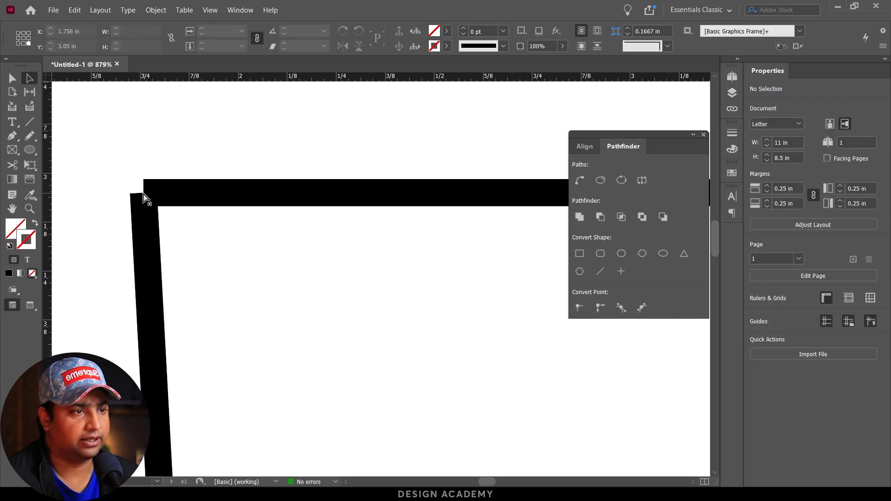
pyautogui.click(144, 195)
pyautogui.moveTo(143, 195); pyautogui.dragTo(89, 271)
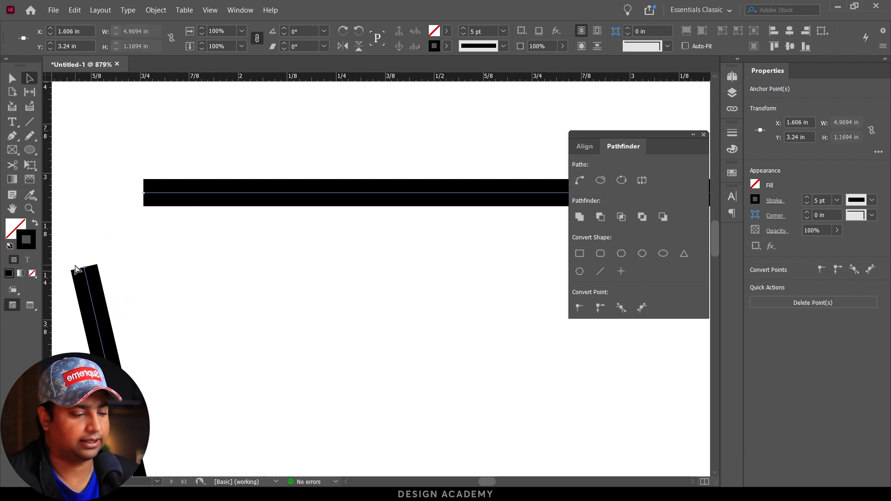
pyautogui.hotkey('ctrl', '-')
pyautogui.hotkey('ctrl', '-')
pyautogui.hotkey('ctrl', '-')
pyautogui.hotkey('ctrl', '-')
pyautogui.hotkey('ctrl', '-')
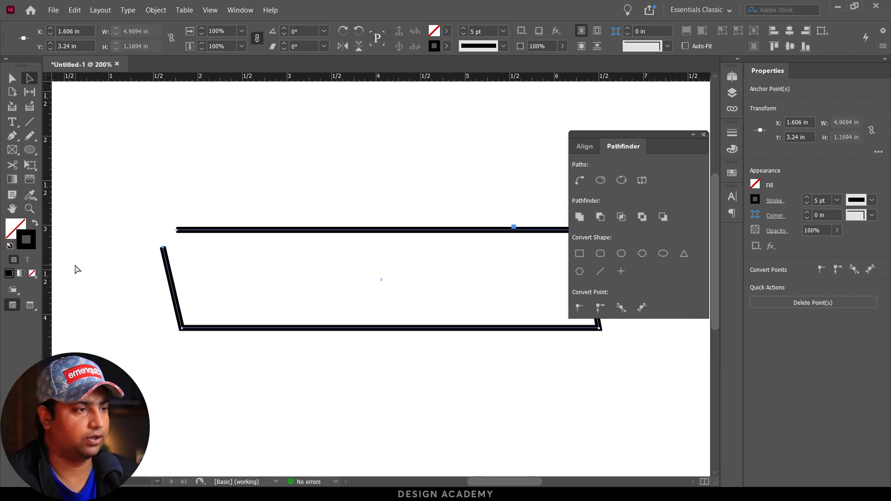
pyautogui.moveTo(272, 252); pyautogui.dragTo(238, 233)
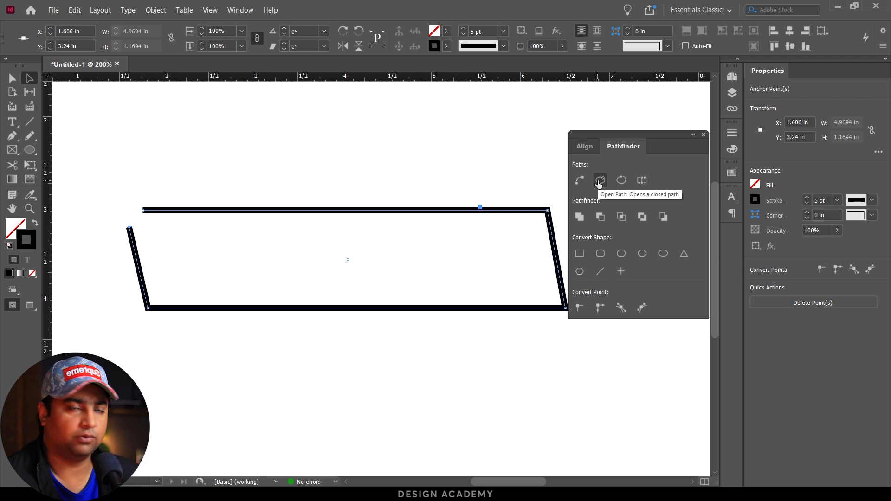
pyautogui.click(117, 192)
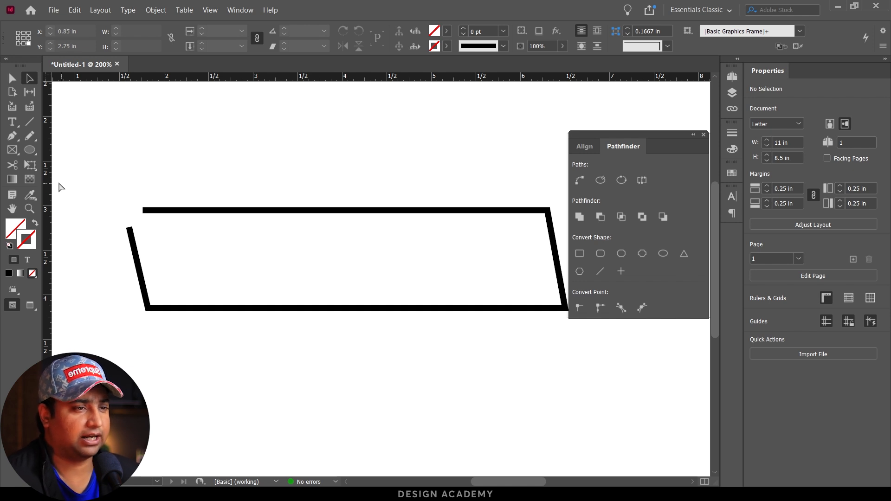
# - Cut the open path with the Scissors tool near the middle of its top edge and at the upper-right corner
pyautogui.click(14, 168)
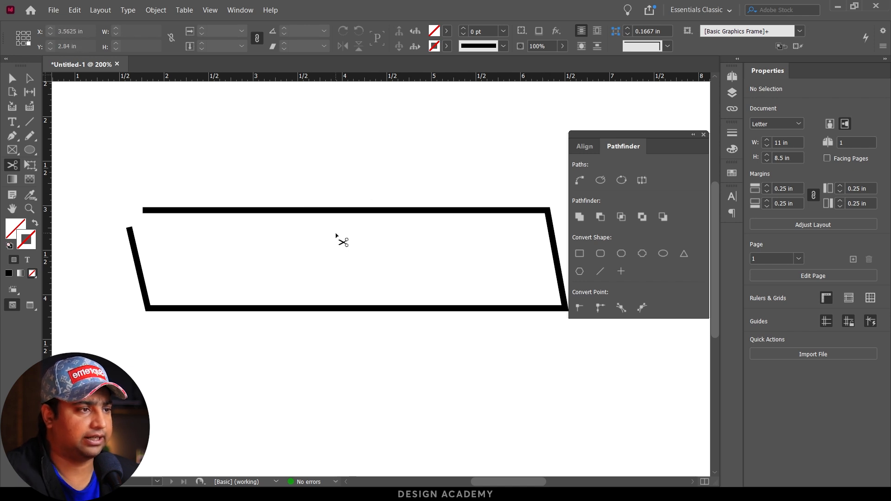
pyautogui.press('v')
pyautogui.click(329, 210)
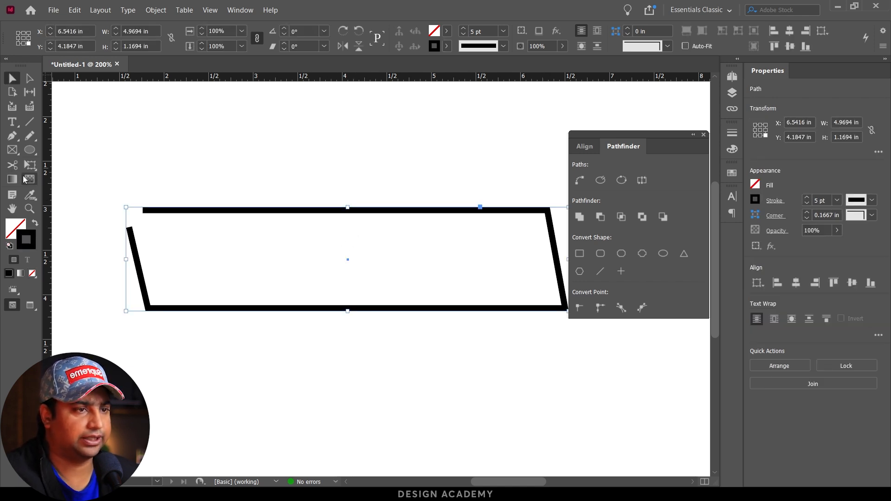
pyautogui.click(13, 165)
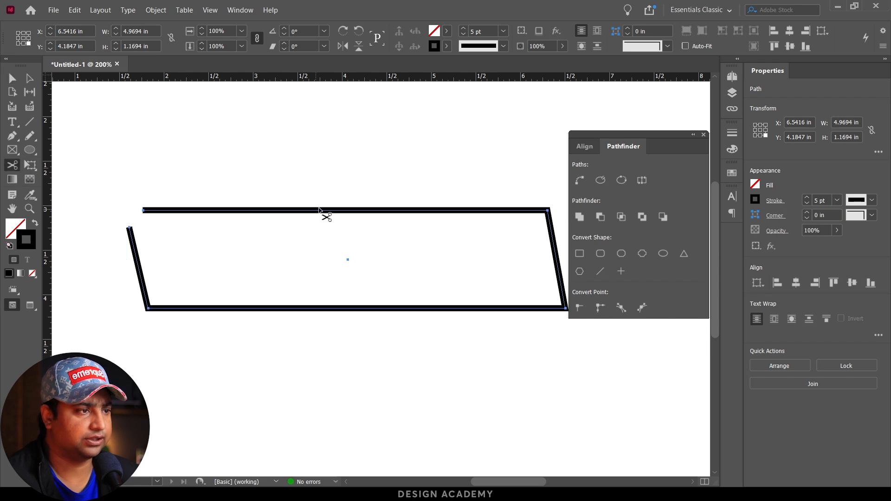
pyautogui.click(333, 210)
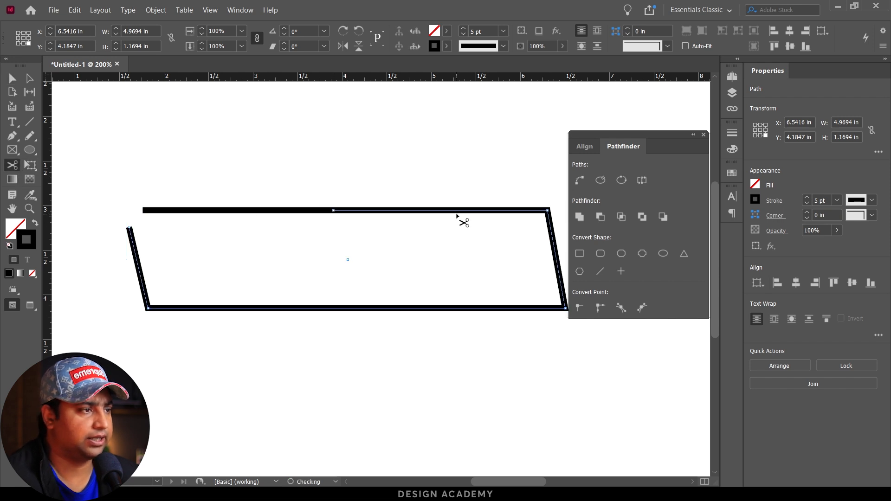
pyautogui.click(547, 210)
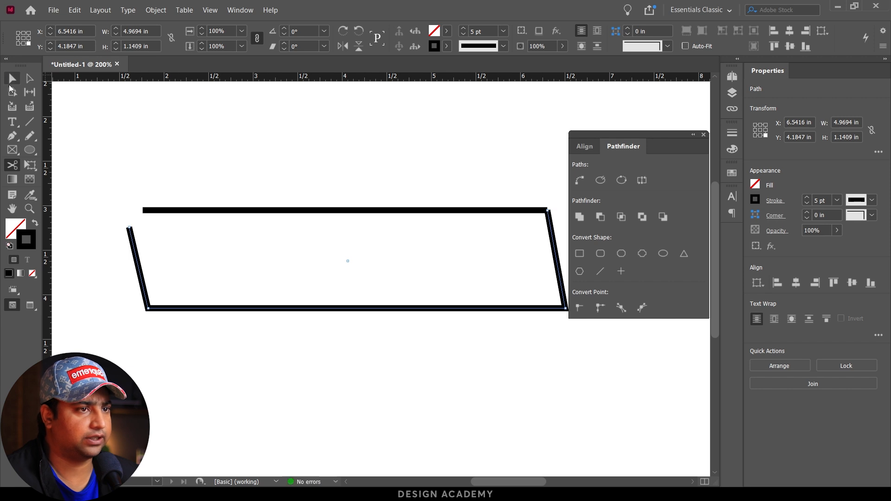
# - Move the cut top segment up away from the shape, and undo the move and the scissor cuts
pyautogui.click(11, 79)
pyautogui.click(395, 225)
pyautogui.moveTo(411, 209); pyautogui.dragTo(407, 175)
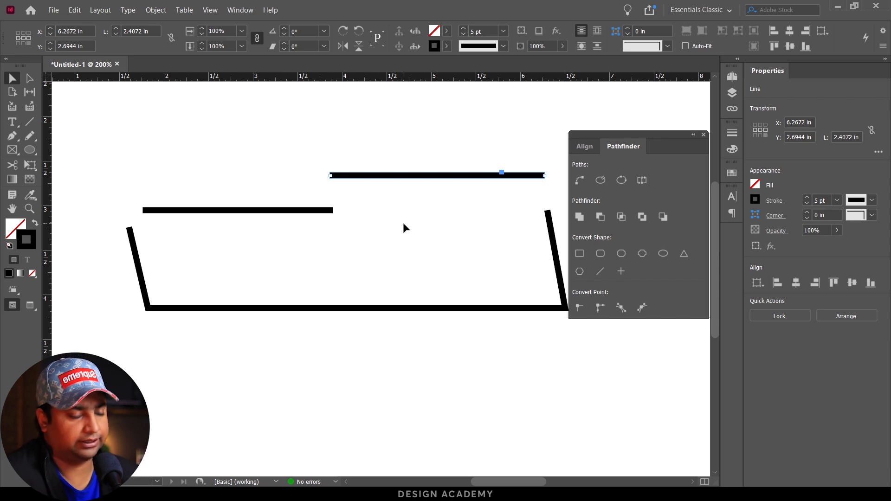
pyautogui.hotkey('ctrl', 'z')
pyautogui.hotkey('ctrl', 'z')
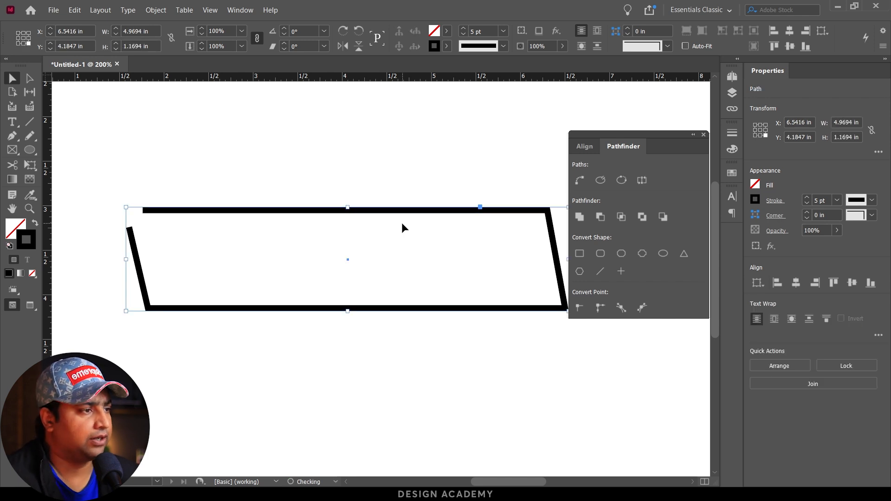
# - Move the whole open path up and slightly left, to about X 6.43 in, Y 4 in
pyautogui.moveTo(356, 232); pyautogui.dragTo(332, 195)
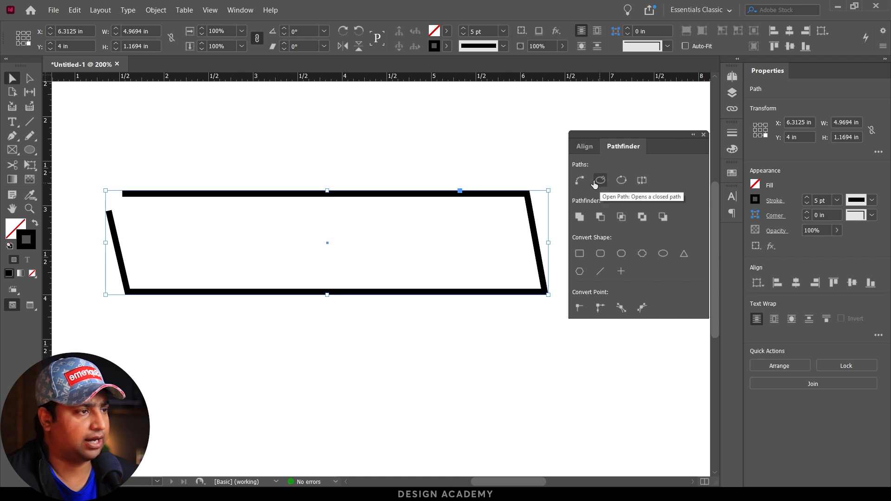
pyautogui.moveTo(208, 194); pyautogui.dragTo(216, 215)
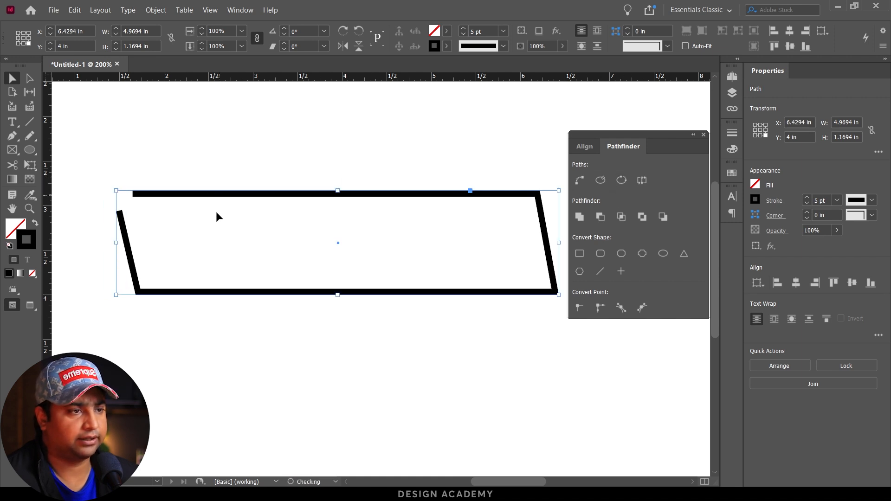
# - Close the open slanted path with Close Path, undo the closure, and close the same path again
pyautogui.click(621, 179)
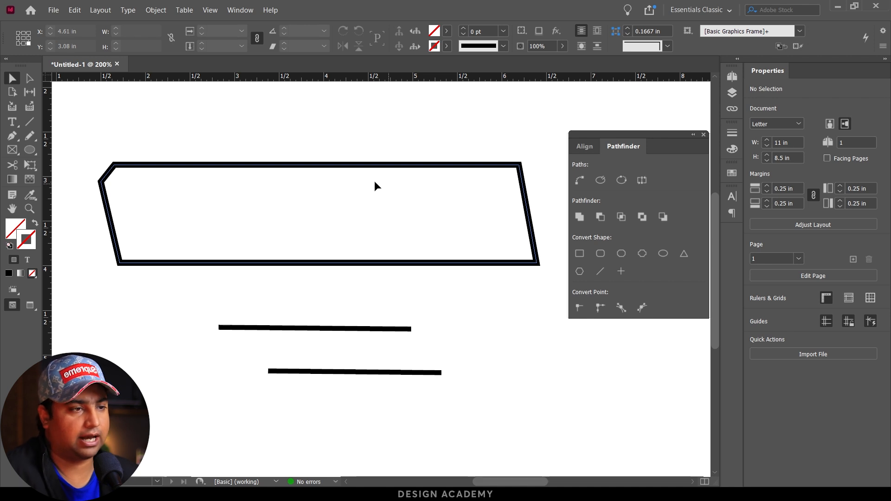
pyautogui.hotkey('ctrl', 'z')
pyautogui.click(255, 197)
pyautogui.click(162, 165)
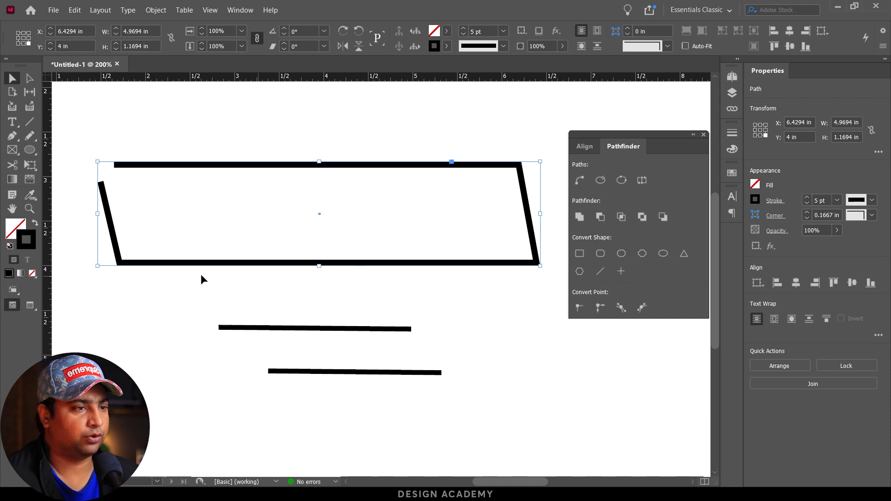
pyautogui.click(183, 226)
pyautogui.click(463, 168)
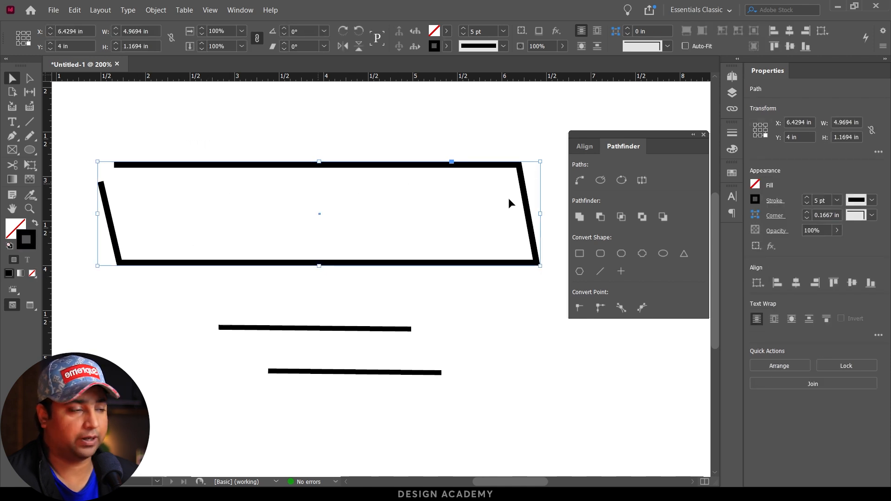
pyautogui.click(622, 181)
# - Try Close Path on the two separate lines below the shape, and connect them with Join Path
pyautogui.moveTo(218, 305); pyautogui.dragTo(438, 406)
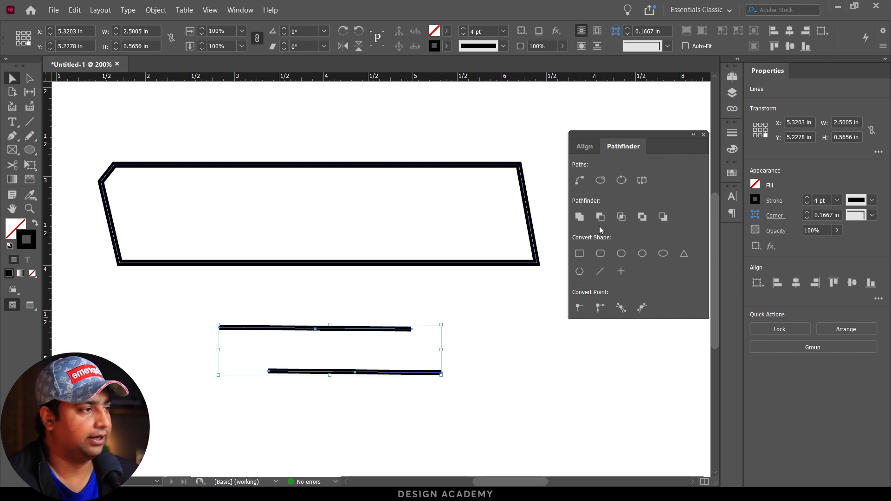
pyautogui.click(619, 181)
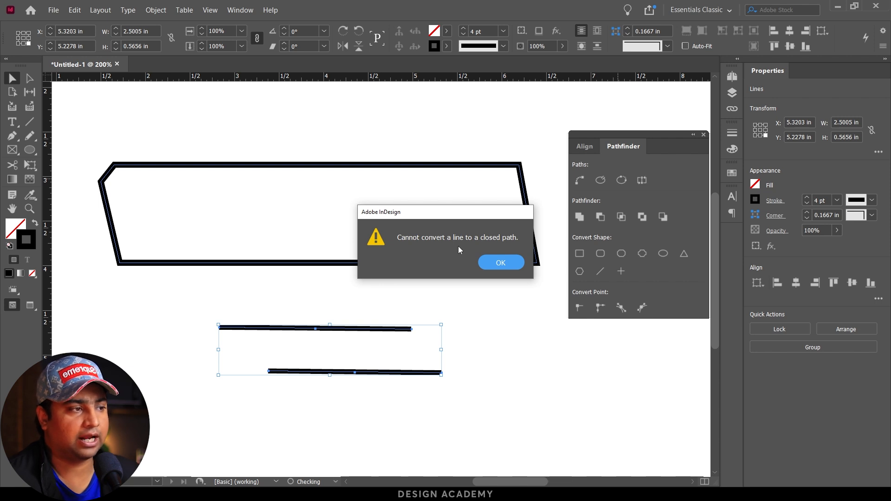
pyautogui.click(509, 263)
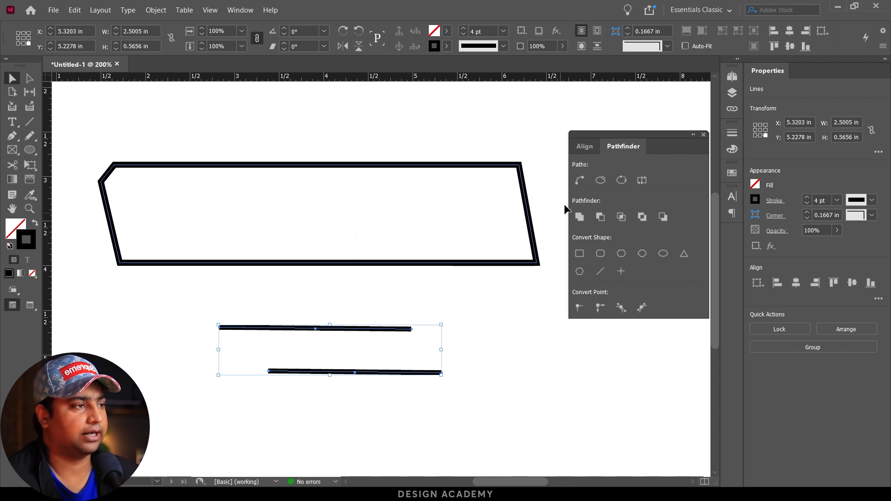
pyautogui.click(579, 181)
pyautogui.click(579, 181)
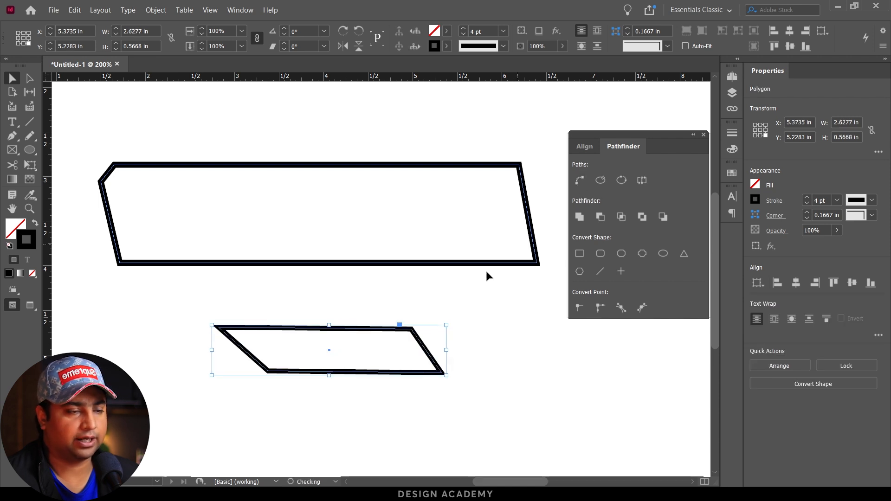
pyautogui.click(445, 314)
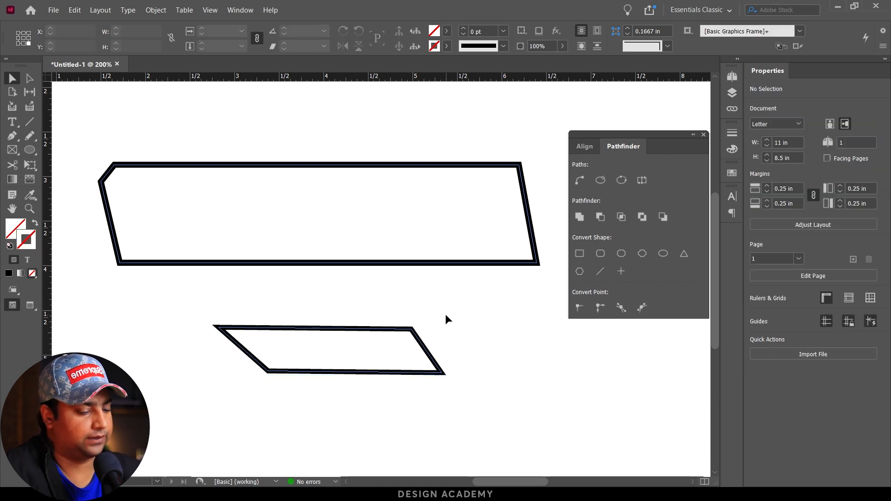
# - Delete all the shapes from the page at a reduced zoom
pyautogui.hotkey('ctrl', '-')
pyautogui.hotkey('ctrl', '-')
pyautogui.moveTo(445, 314); pyautogui.dragTo(278, 342)
pyautogui.moveTo(163, 215); pyautogui.dragTo(303, 369)
pyautogui.press('Delete')
pyautogui.moveTo(345, 334); pyautogui.dragTo(419, 303)
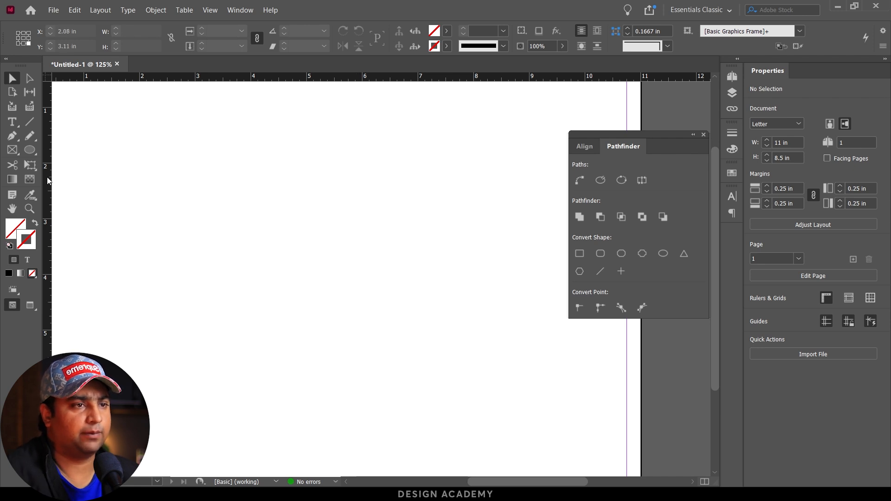
# - Draw a horizontal line about 4.14 in long and give it a black 15 pt stroke
pyautogui.click(36, 122)
pyautogui.moveTo(176, 232); pyautogui.dragTo(407, 232)
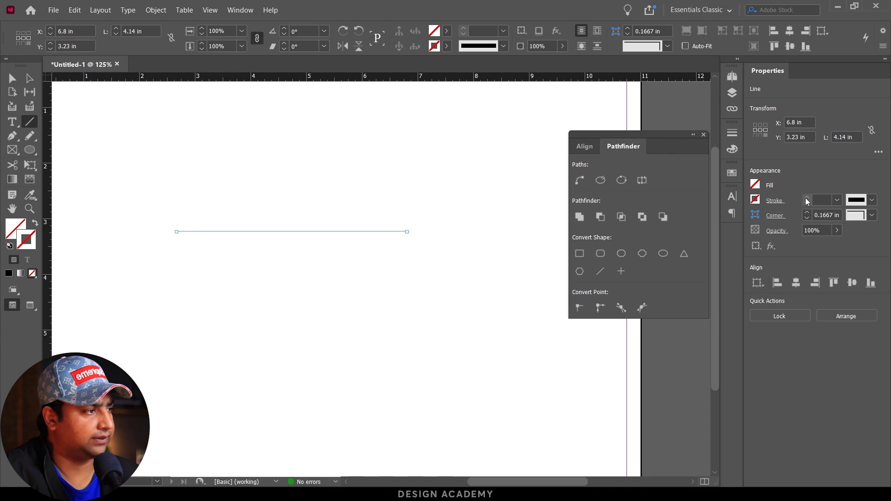
pyautogui.click(9, 273)
pyautogui.press('v')
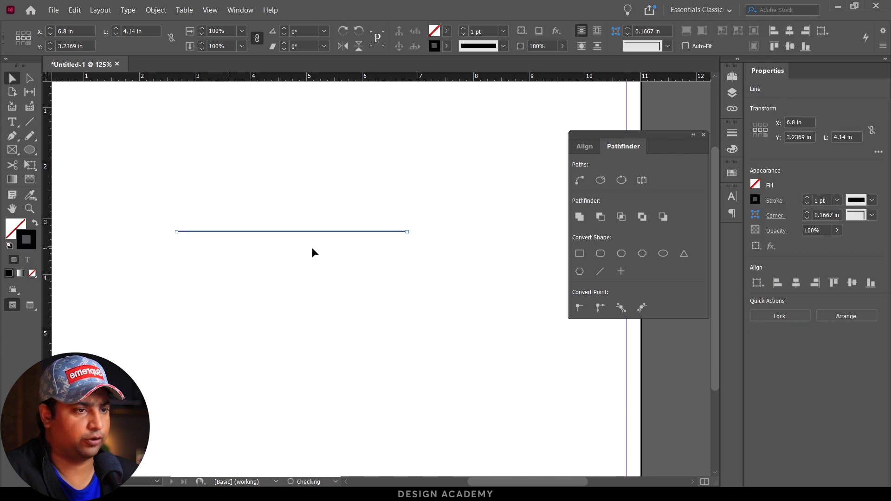
pyautogui.click(807, 197)
pyautogui.click(808, 197)
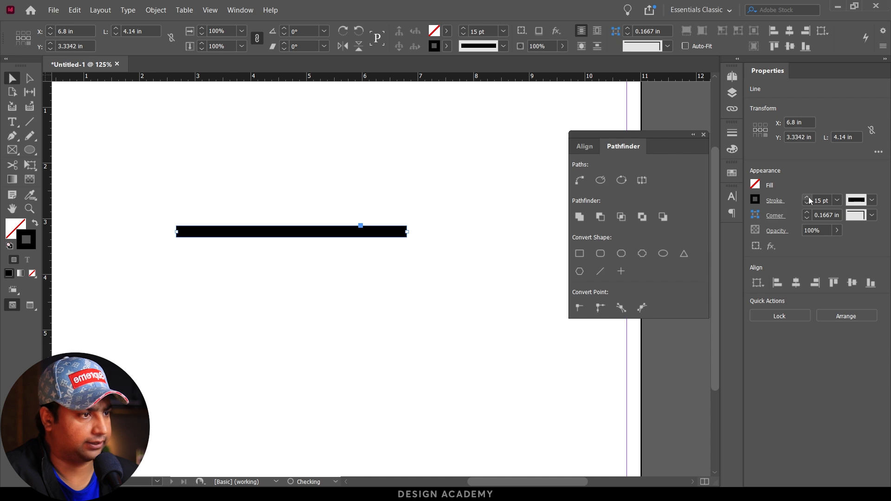
# - Set the line's start shape to SquareSolid in the stroke settings and its scale to 58%
pyautogui.click(774, 202)
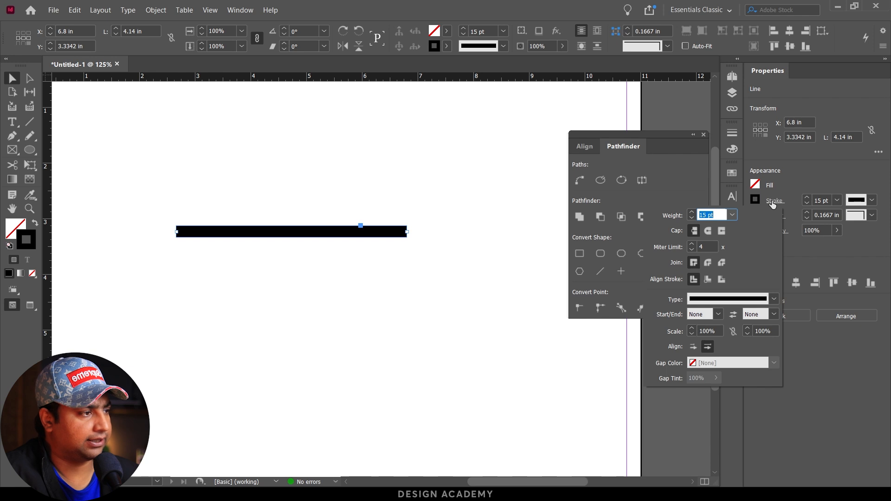
pyautogui.click(237, 11)
pyautogui.click(239, 11)
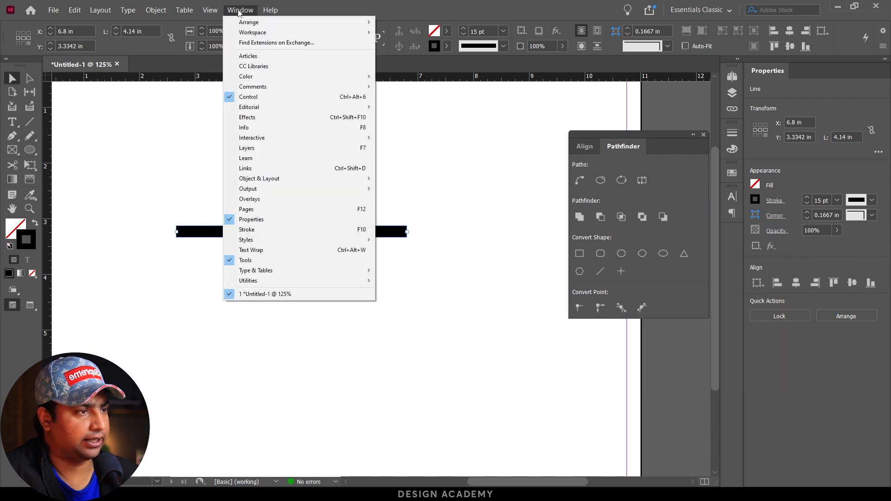
pyautogui.click(285, 231)
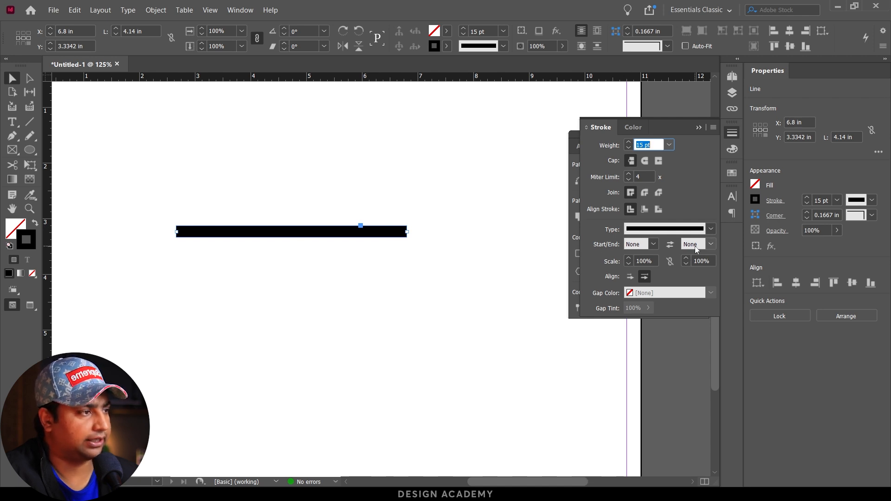
pyautogui.click(653, 244)
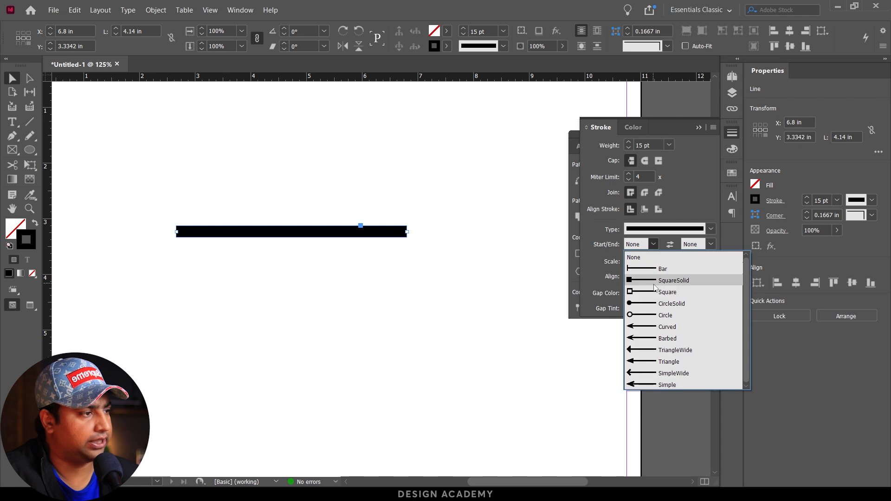
pyautogui.click(682, 283)
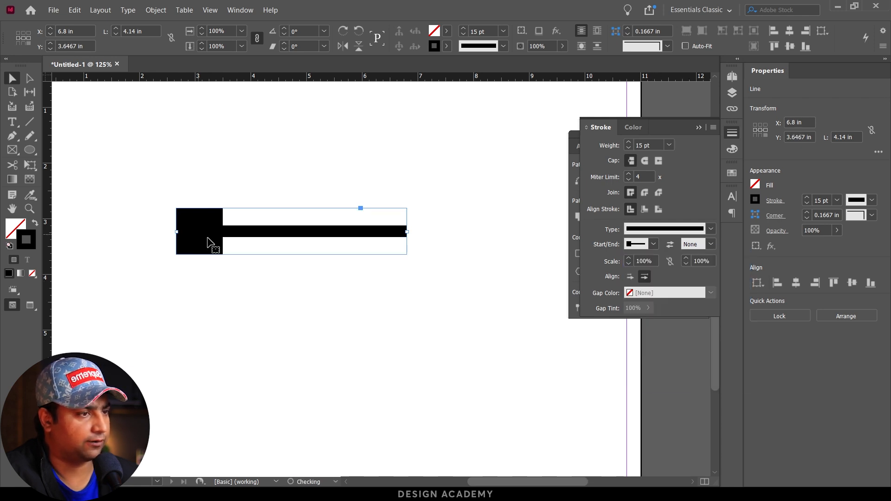
pyautogui.click(628, 265)
pyautogui.click(627, 264)
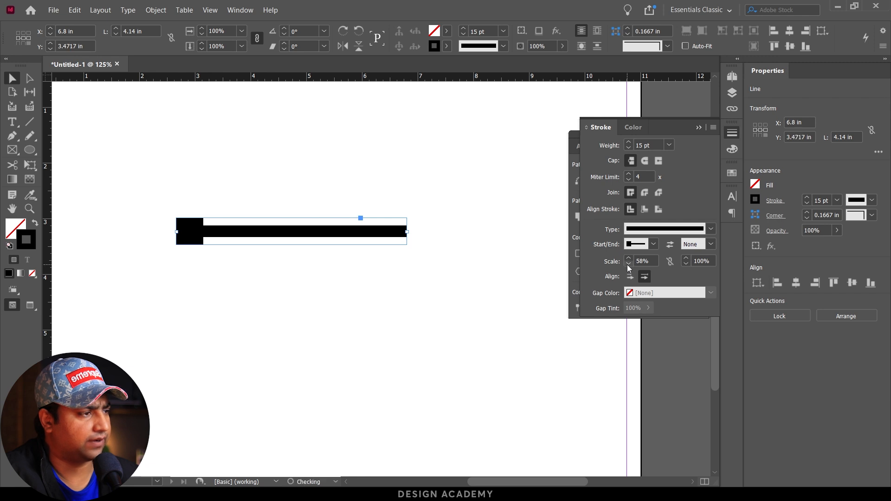
# - Move the line slightly down and left, to about X 6.68 in, Y 3.67 in, and bring the Pathfinder panel in front
pyautogui.click(387, 291)
pyautogui.moveTo(378, 279); pyautogui.dragTo(133, 191)
pyautogui.moveTo(193, 230); pyautogui.dragTo(186, 241)
pyautogui.moveTo(572, 147)
pyautogui.mouseDown()
pyautogui.moveTo(523, 152)
pyautogui.moveTo(602, 149)
pyautogui.moveTo(491, 195)
pyautogui.mouseUp()
pyautogui.click(594, 148)
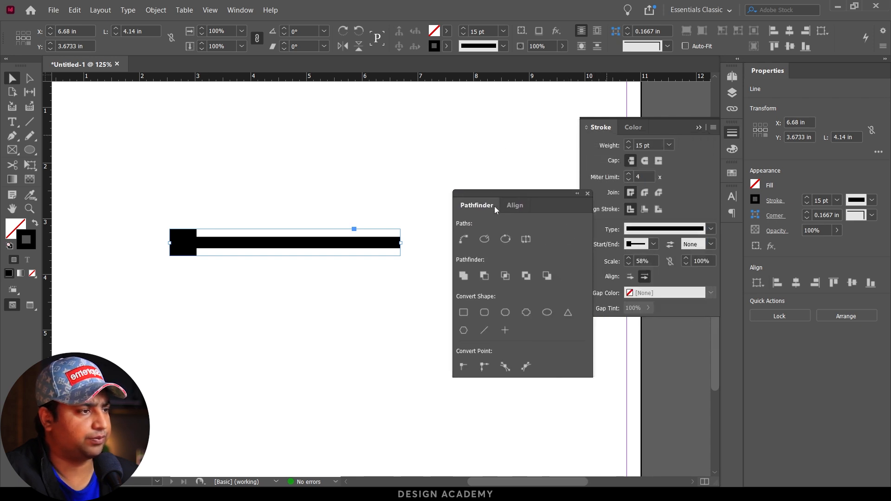
# - Reverse the line's direction repeatedly with Reverse Path to swap which end carries the square
pyautogui.click(526, 240)
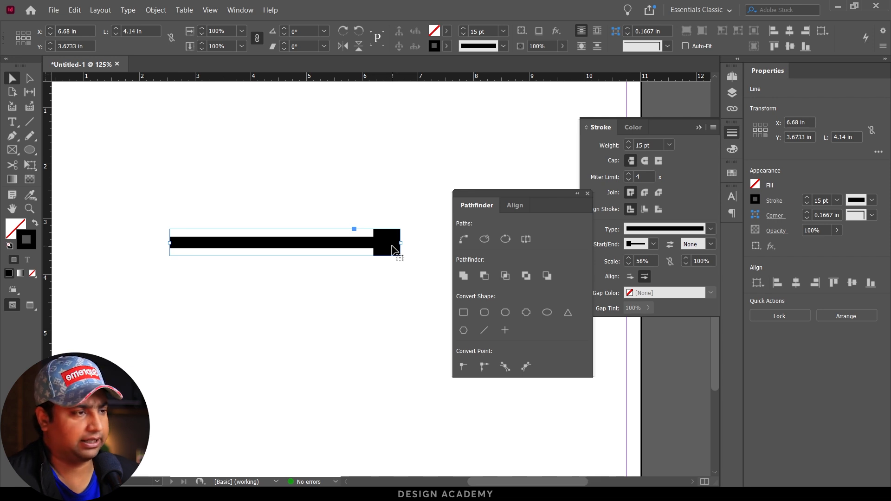
pyautogui.click(527, 240)
pyautogui.click(528, 240)
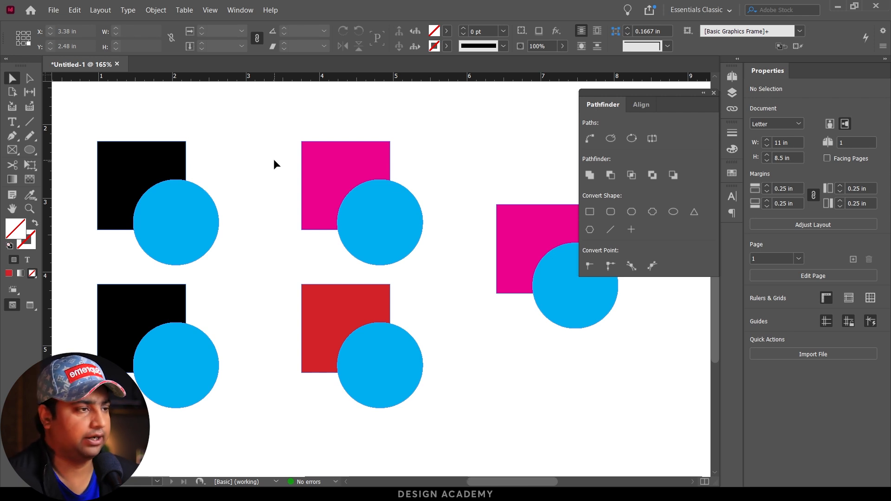
# - Combine the upper black square and its blue circle with Add, and shift the combined shape slightly left
pyautogui.moveTo(249, 248); pyautogui.dragTo(76, 128)
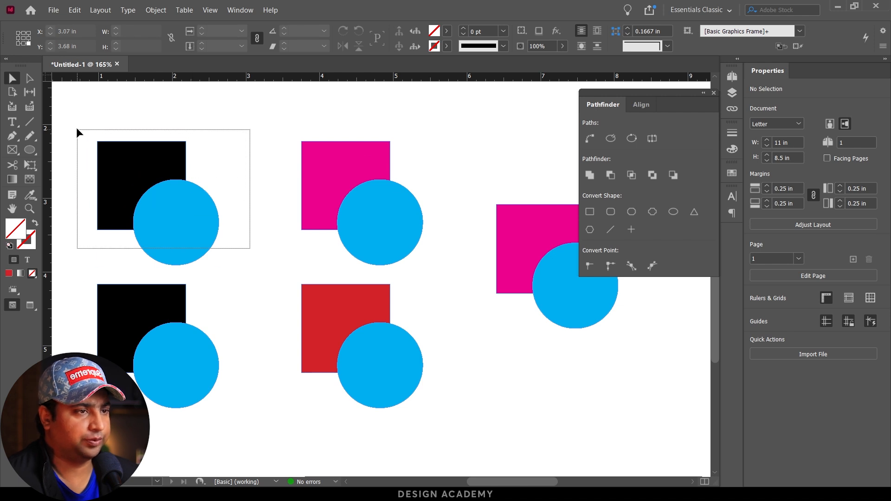
pyautogui.click(591, 175)
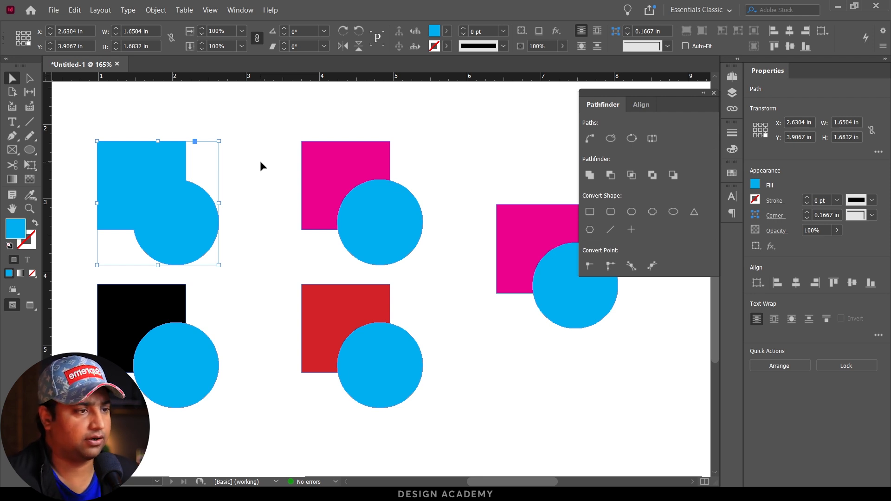
pyautogui.moveTo(191, 218)
pyautogui.mouseDown()
pyautogui.moveTo(204, 217)
pyautogui.moveTo(179, 220)
pyautogui.mouseUp()
# - Subtract the blue circle from the magenta square in the middle of the upper row, and undo the subtraction
pyautogui.moveTo(287, 140); pyautogui.dragTo(433, 227)
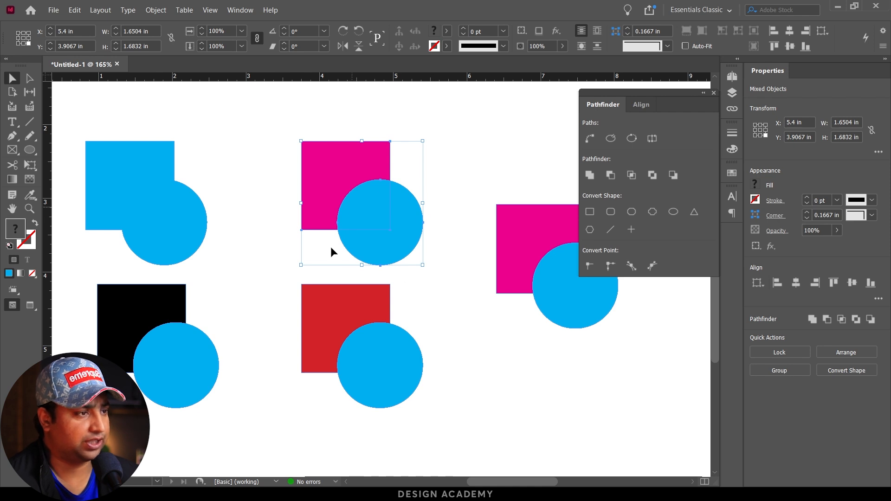
pyautogui.click(609, 180)
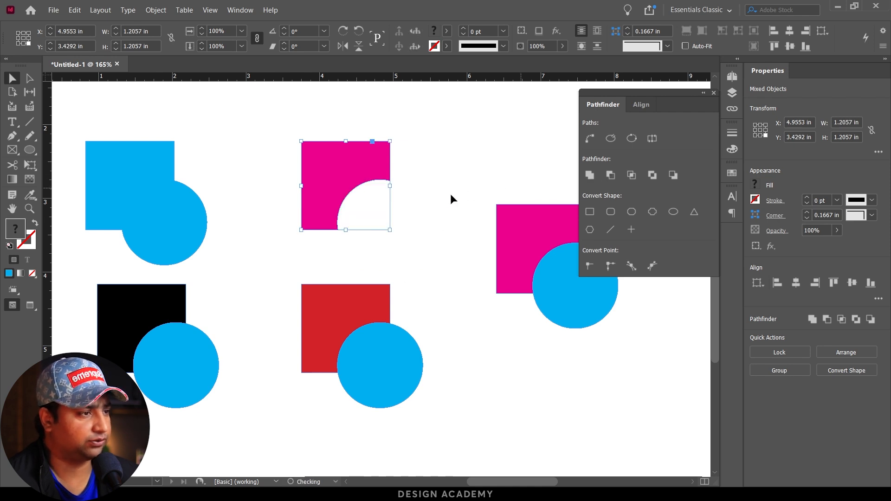
pyautogui.click(399, 197)
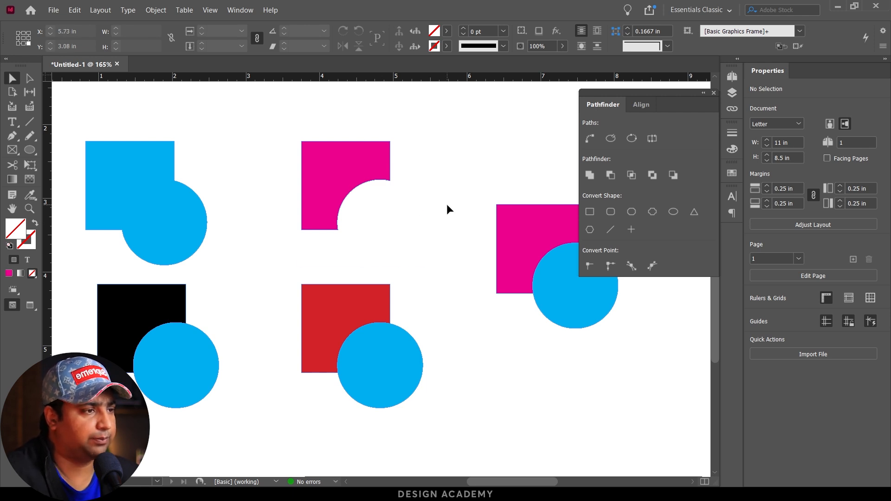
pyautogui.hotkey('ctrl', 'z')
# - Duplicate the blue circle over the magenta square's upper-left corner, and subtract both circles from the square
pyautogui.click(438, 213)
pyautogui.keyDown('alt'); pyautogui.moveTo(395, 244); pyautogui.dragTo(299, 171); pyautogui.keyUp('alt')
pyautogui.moveTo(455, 253); pyautogui.dragTo(257, 122)
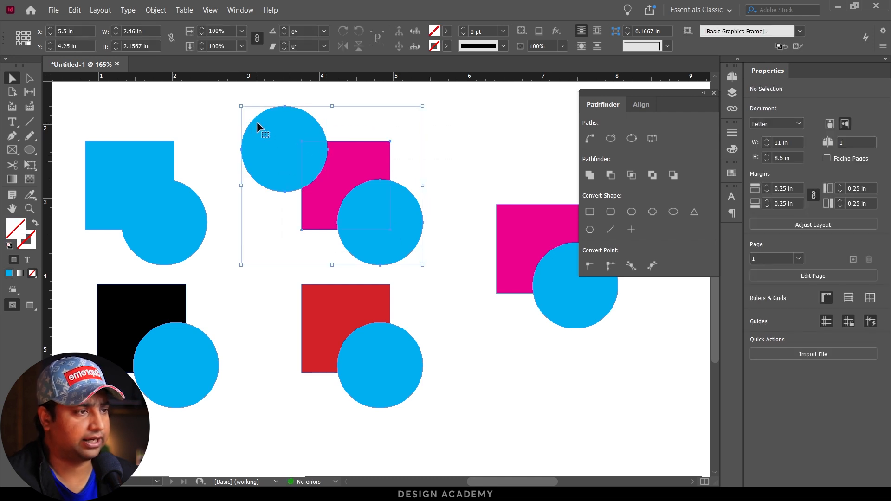
pyautogui.click(610, 175)
pyautogui.click(375, 210)
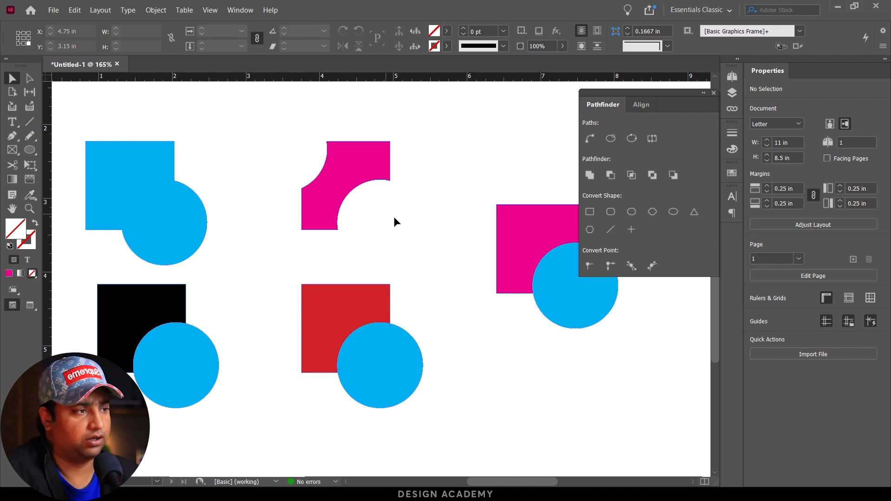
# - Intersect the lower black square with its overlapping blue circle, and undo the intersection
pyautogui.moveTo(206, 298); pyautogui.dragTo(261, 261)
pyautogui.moveTo(284, 381); pyautogui.dragTo(118, 249)
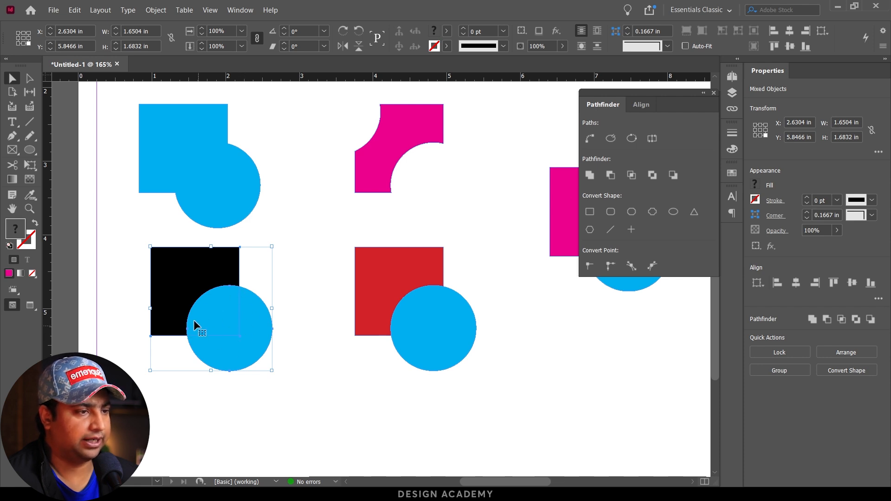
pyautogui.click(631, 175)
pyautogui.click(255, 331)
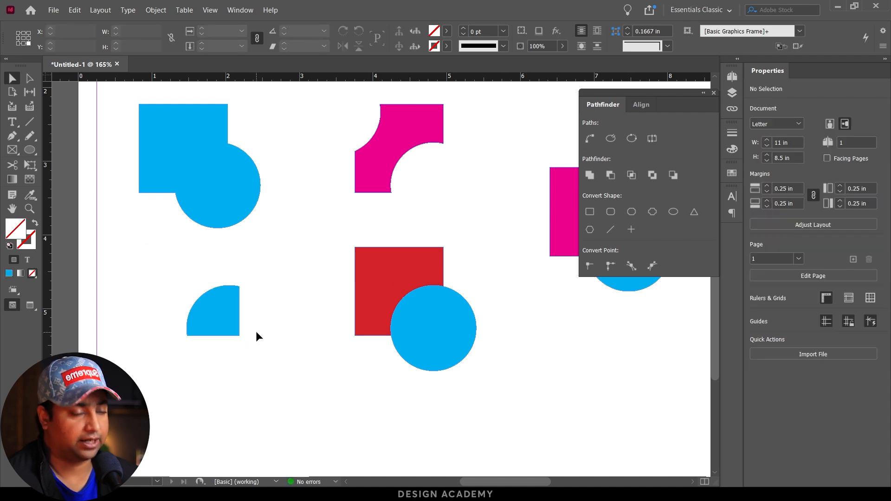
pyautogui.hotkey('ctrl', 'z')
# - Swap fill and stroke on the lower blue circle and black square so both are 1 pt outlines
pyautogui.moveTo(290, 366)
pyautogui.mouseDown()
pyautogui.moveTo(223, 358)
pyautogui.moveTo(244, 363)
pyautogui.mouseUp()
pyautogui.click(35, 224)
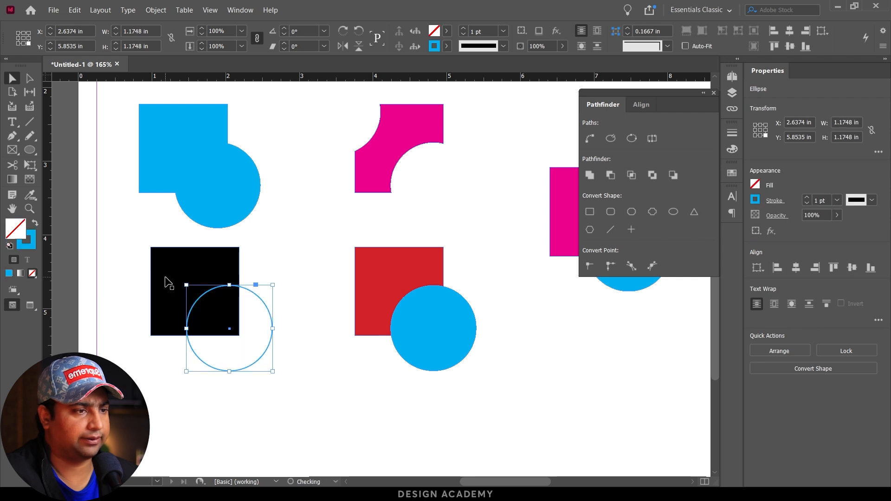
pyautogui.click(172, 279)
pyautogui.click(36, 223)
pyautogui.click(129, 312)
# - Intersect the outlined square and circle, and undo the operation
pyautogui.moveTo(119, 285); pyautogui.dragTo(280, 372)
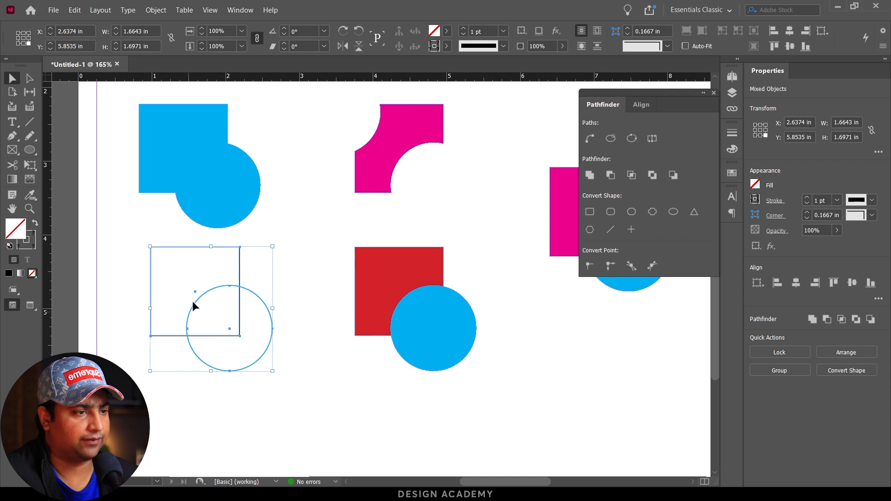
pyautogui.click(632, 175)
pyautogui.click(280, 297)
pyautogui.hotkey('ctrl', 'z')
# - Try to intersect the outlined square with two circles, one duplicated over its upper-left corner, and undo the duplication
pyautogui.click(282, 309)
pyautogui.moveTo(239, 285); pyautogui.dragTo(177, 262)
pyautogui.moveTo(143, 367); pyautogui.dragTo(258, 271)
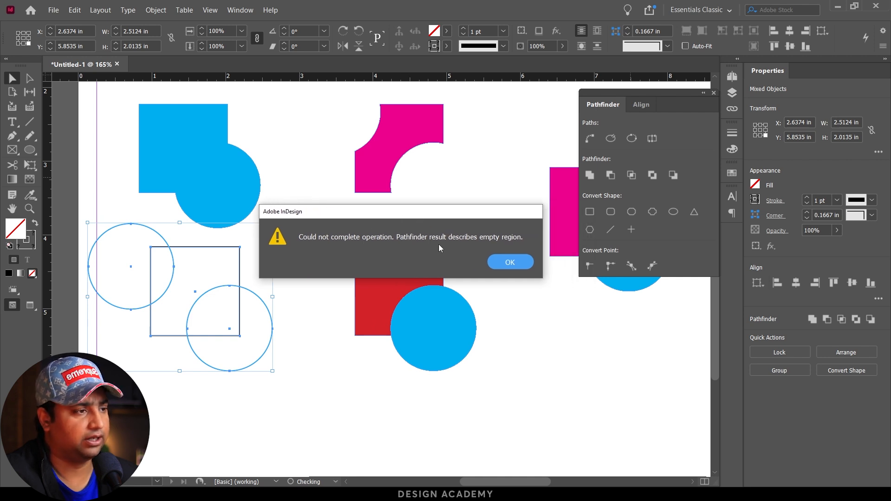
pyautogui.click(510, 263)
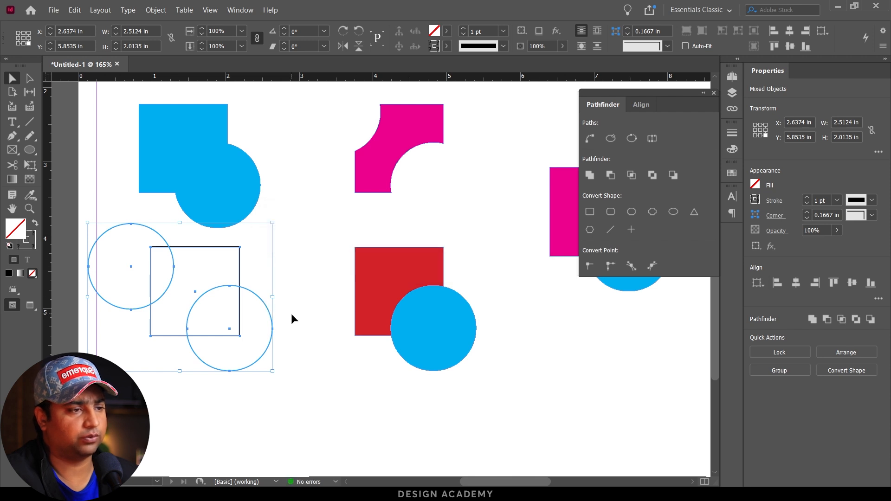
pyautogui.hotkey('ctrl', 'z')
pyautogui.hscroll(3, 242, 348)
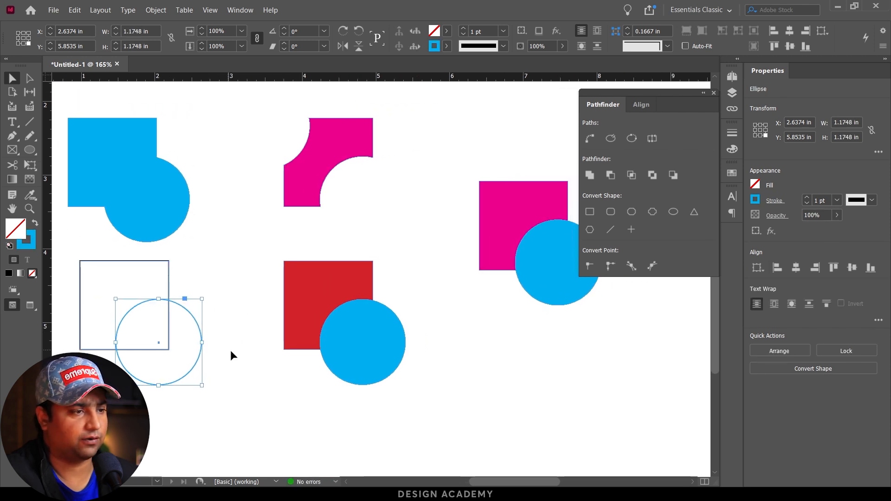
# - Exclude the overlapping area of the red square and its blue circle
pyautogui.click(233, 350)
pyautogui.moveTo(264, 355); pyautogui.dragTo(366, 252)
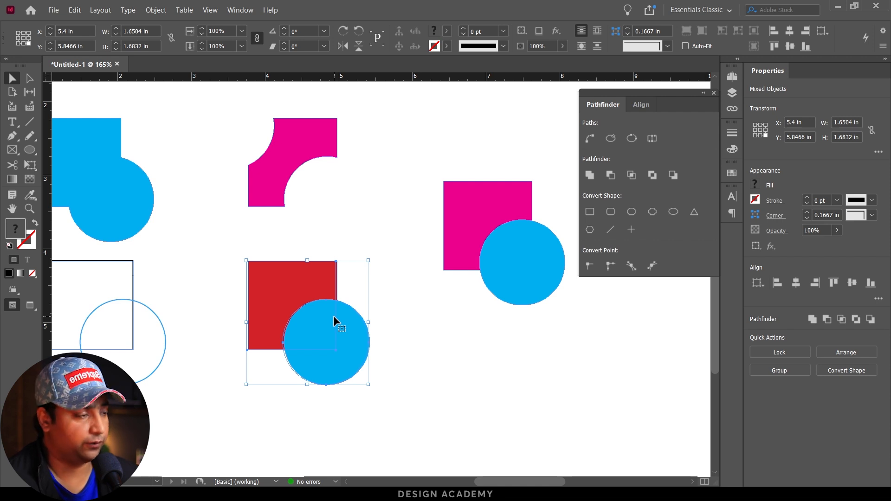
pyautogui.click(653, 175)
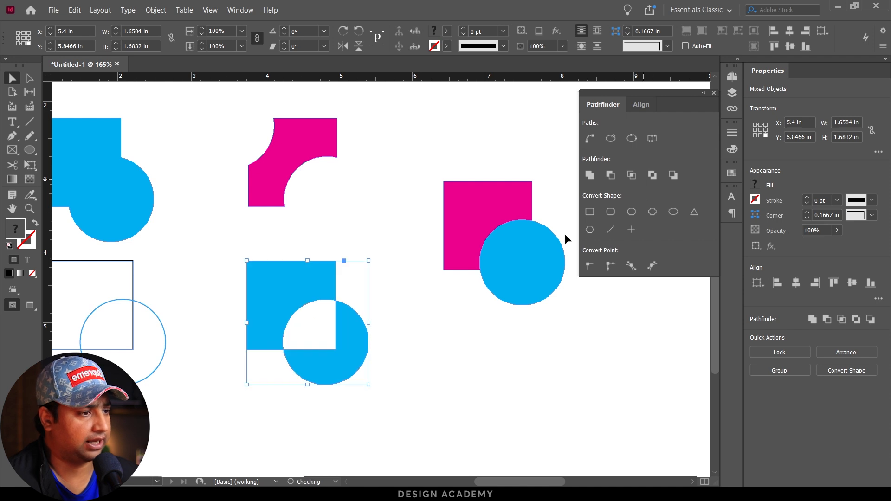
pyautogui.click(410, 319)
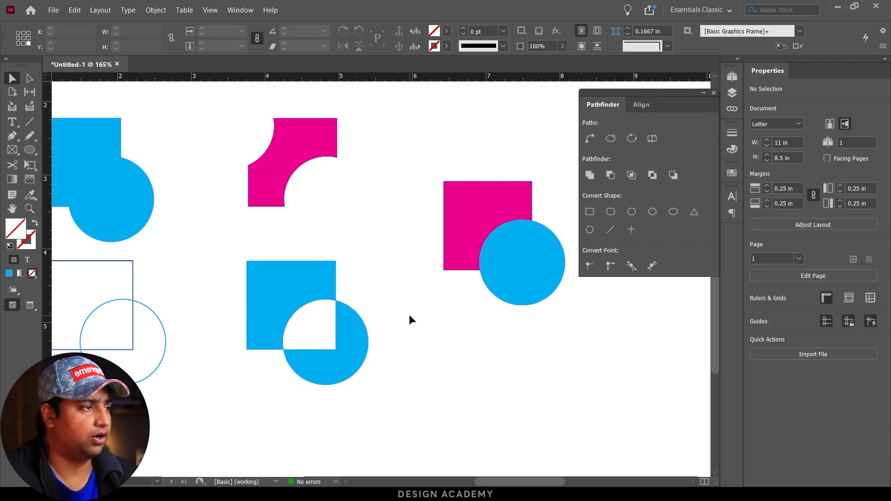
pyautogui.hotkey('ctrl', 'z')
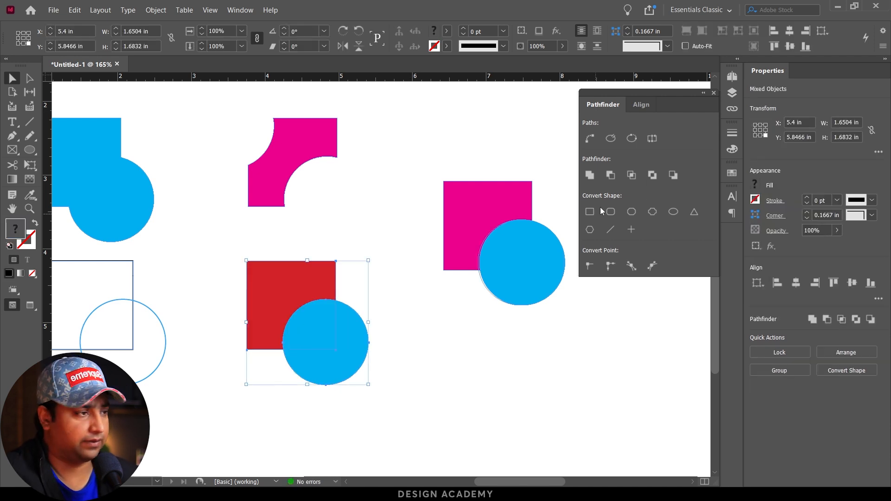
pyautogui.click(652, 175)
pyautogui.click(405, 343)
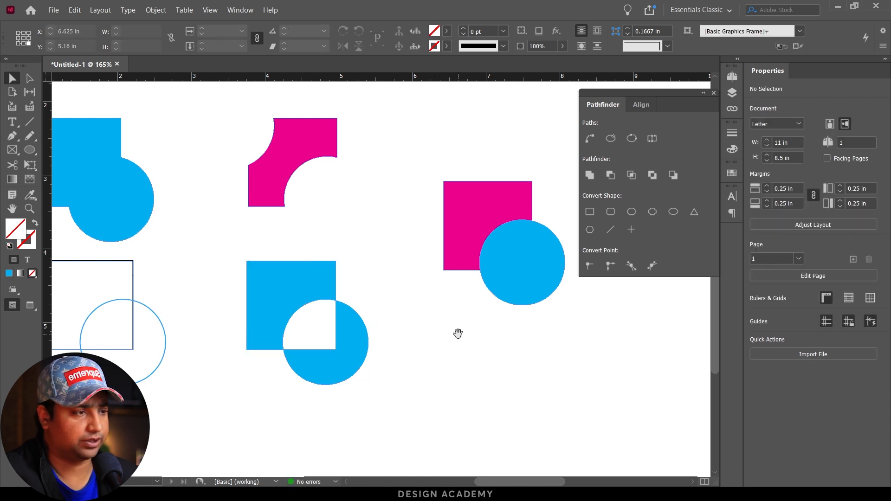
# - Apply Minus Back to the single magenta square and its overlapping blue circle, and undo the operation
pyautogui.moveTo(458, 333); pyautogui.dragTo(309, 360)
pyautogui.moveTo(278, 332); pyautogui.dragTo(448, 190)
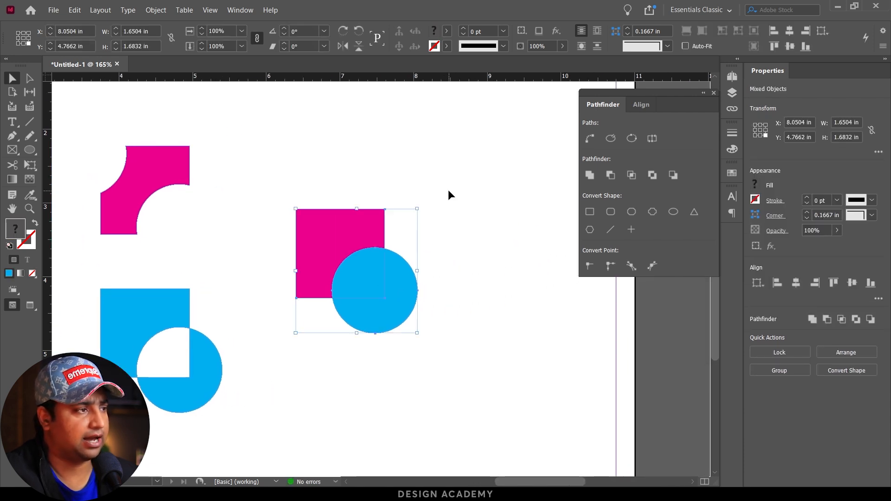
pyautogui.click(673, 175)
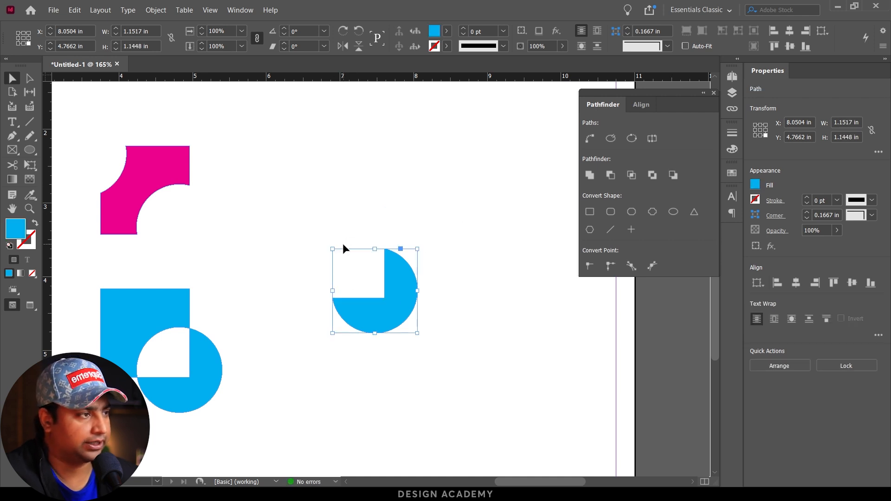
pyautogui.hotkey('ctrl', 'z')
pyautogui.click(449, 272)
# - Duplicate the magenta square over the blue circle's lower-right edge, try Minus Back on all three shapes, and undo only that operation
pyautogui.moveTo(406, 275); pyautogui.dragTo(456, 301)
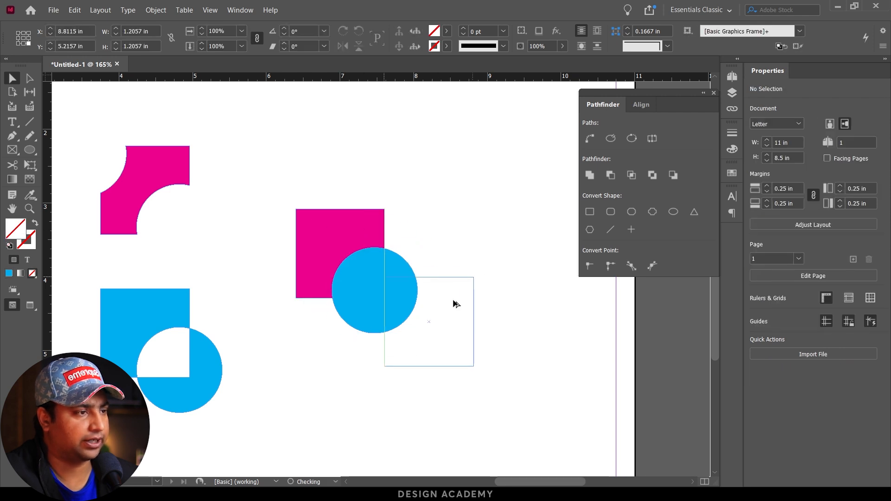
pyautogui.moveTo(526, 351); pyautogui.dragTo(314, 219)
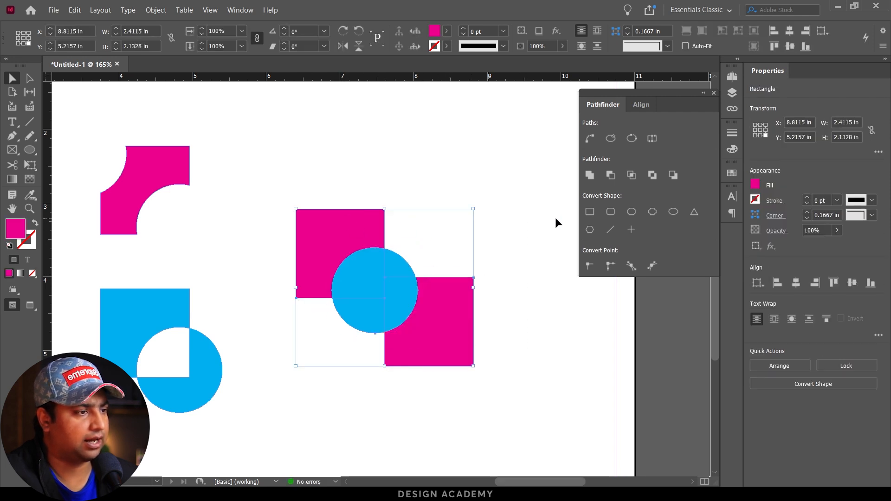
pyautogui.click(672, 179)
pyautogui.click(461, 286)
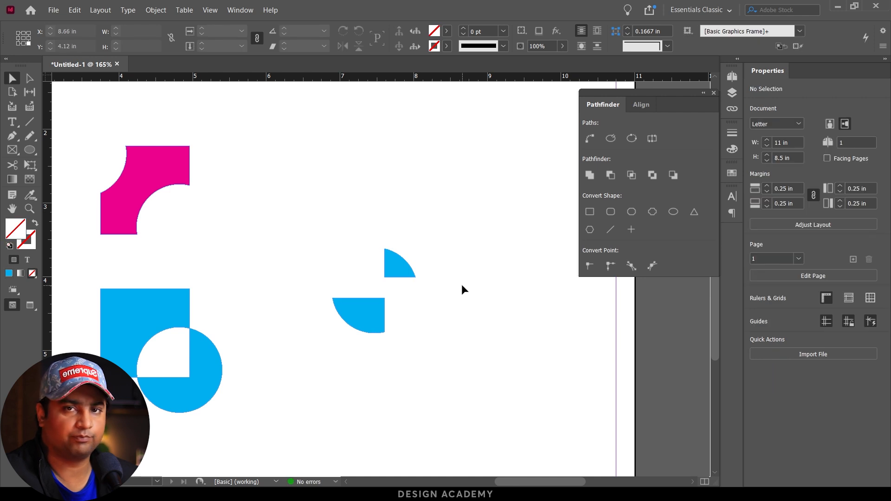
pyautogui.hotkey('ctrl', 'z')
pyautogui.click(468, 248)
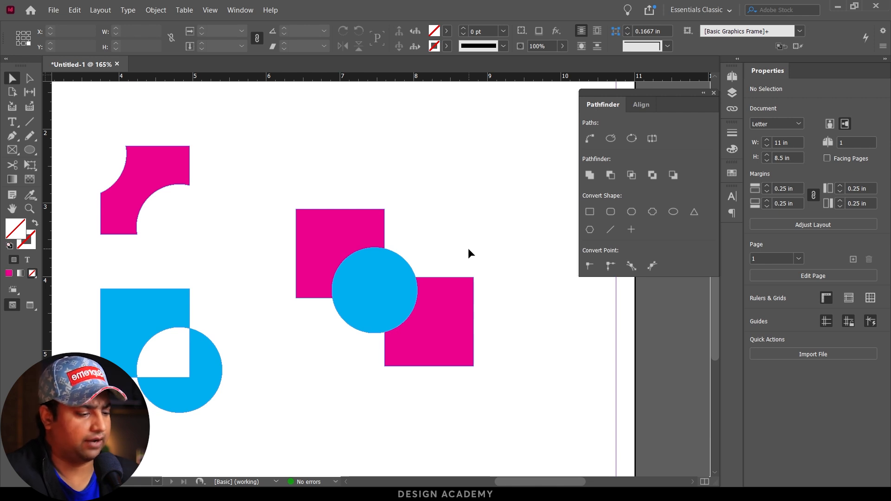
# - Delete all the shapes on the page
pyautogui.hotkey('ctrl', '-')
pyautogui.moveTo(259, 268); pyautogui.dragTo(367, 268)
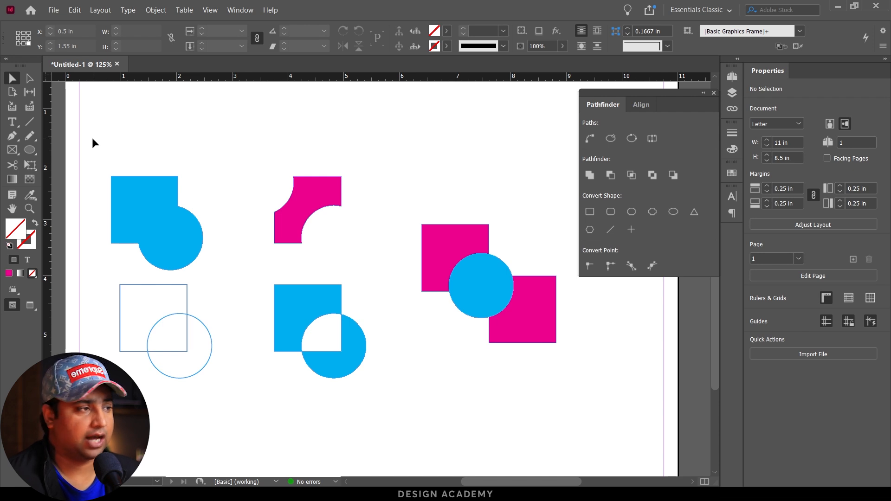
pyautogui.moveTo(91, 138); pyautogui.dragTo(562, 403)
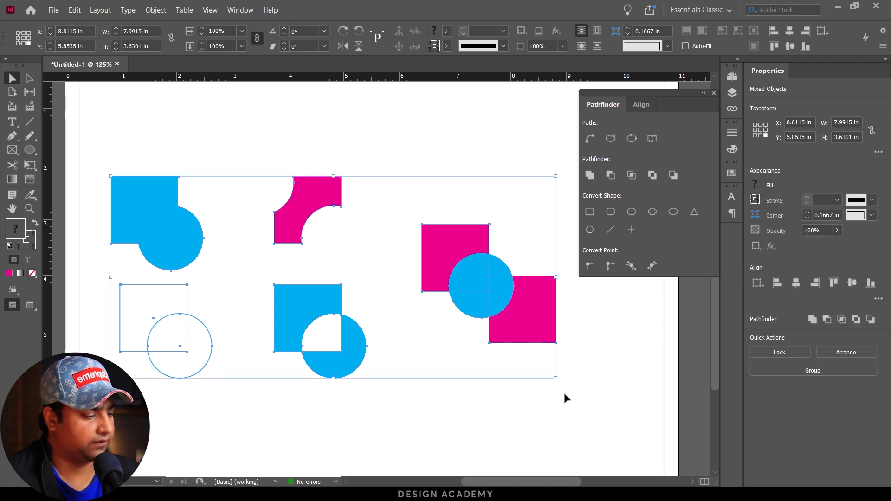
pyautogui.press('Delete')
# - Draw a circle about 1.4 in wide, fill it with magenta, and move it slightly left
pyautogui.click(30, 149)
pyautogui.click(79, 175)
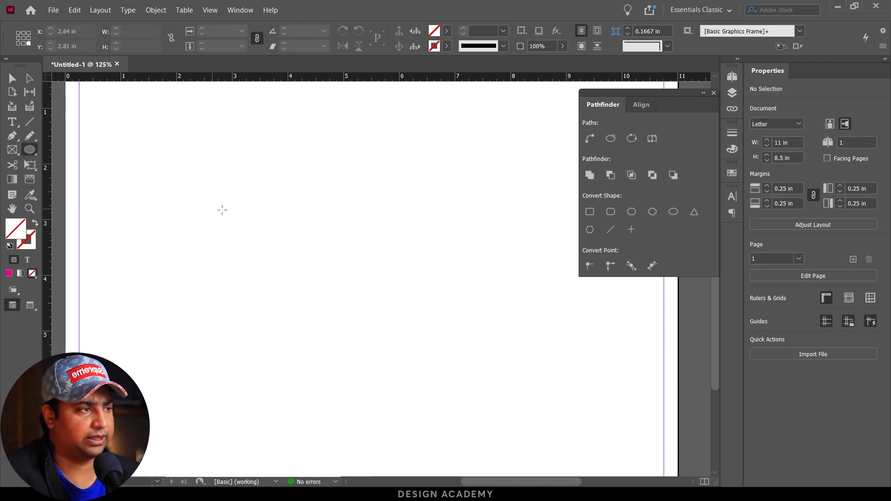
pyautogui.moveTo(178, 194); pyautogui.dragTo(255, 286)
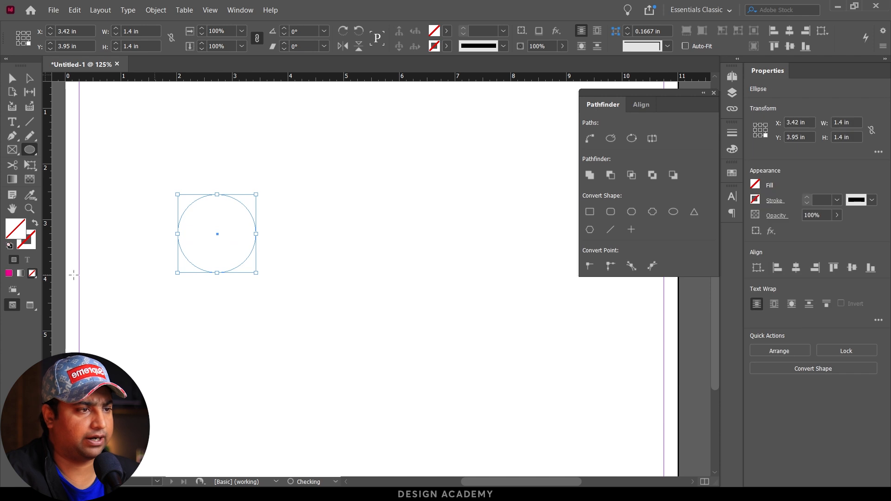
pyautogui.click(9, 273)
pyautogui.press('v')
pyautogui.moveTo(211, 235); pyautogui.dragTo(161, 235)
# - Draw a square about 1.32 in wide to the right of the circle and fill it with magenta
pyautogui.moveTo(30, 151); pyautogui.dragTo(60, 164)
pyautogui.moveTo(255, 194); pyautogui.dragTo(288, 303)
pyautogui.press('v')
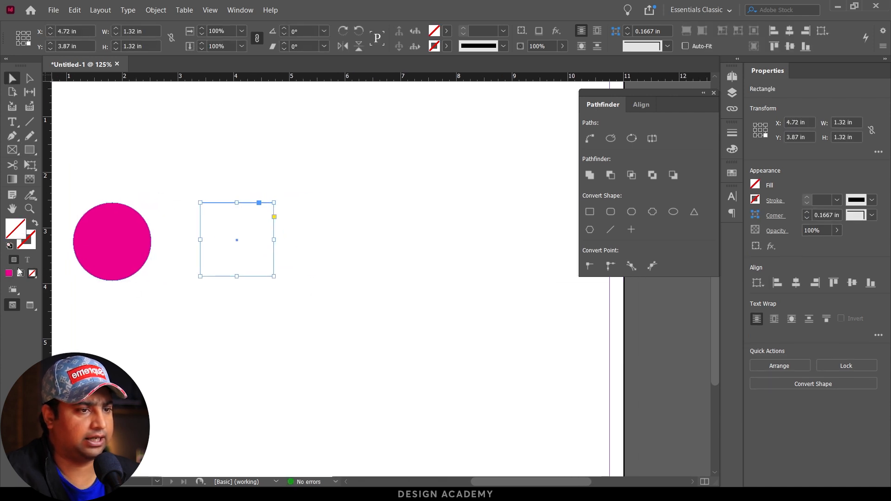
pyautogui.click(9, 273)
pyautogui.hotkey('ctrl', 'shift', 'a')
# - Draw a hexagon about 1.4 by 1.21 in to the right of the square and fill it with magenta
pyautogui.click(29, 149)
pyautogui.moveTo(28, 149); pyautogui.dragTo(80, 188)
pyautogui.moveTo(405, 211); pyautogui.dragTo(327, 276)
pyautogui.click(9, 273)
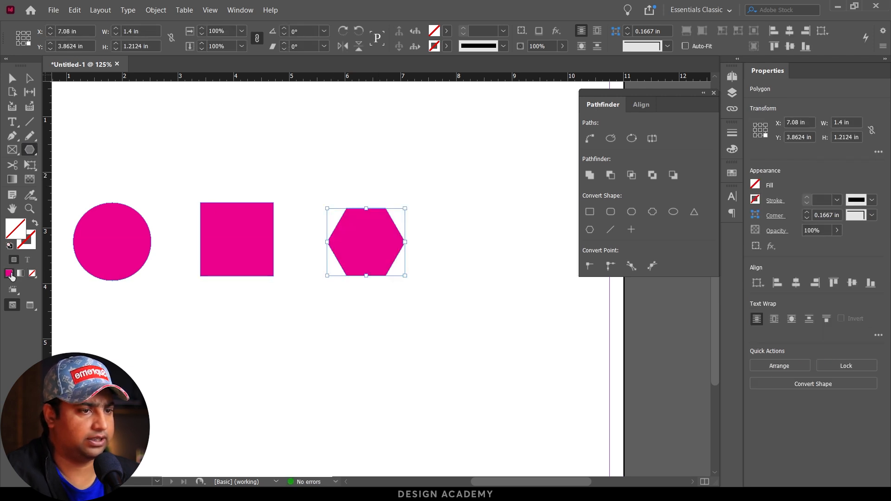
pyautogui.press('v')
pyautogui.click(295, 317)
pyautogui.moveTo(315, 316); pyautogui.dragTo(364, 325)
# - Convert the circle to a rectangle, shift it slightly down and left, and undo both changes
pyautogui.moveTo(224, 322); pyautogui.dragTo(129, 181)
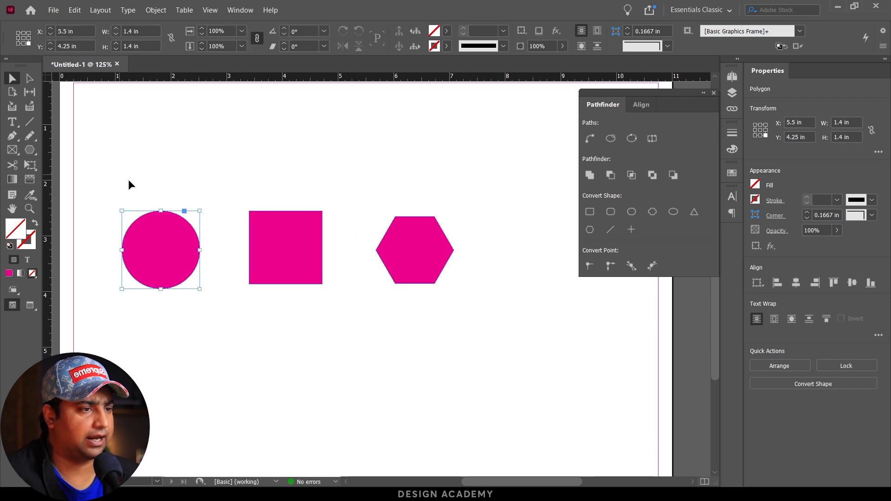
pyautogui.click(590, 212)
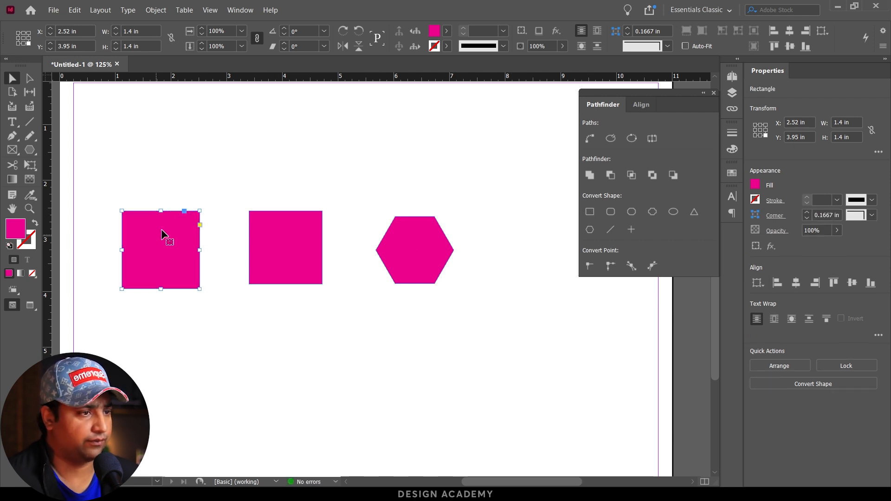
pyautogui.moveTo(199, 225); pyautogui.dragTo(177, 231)
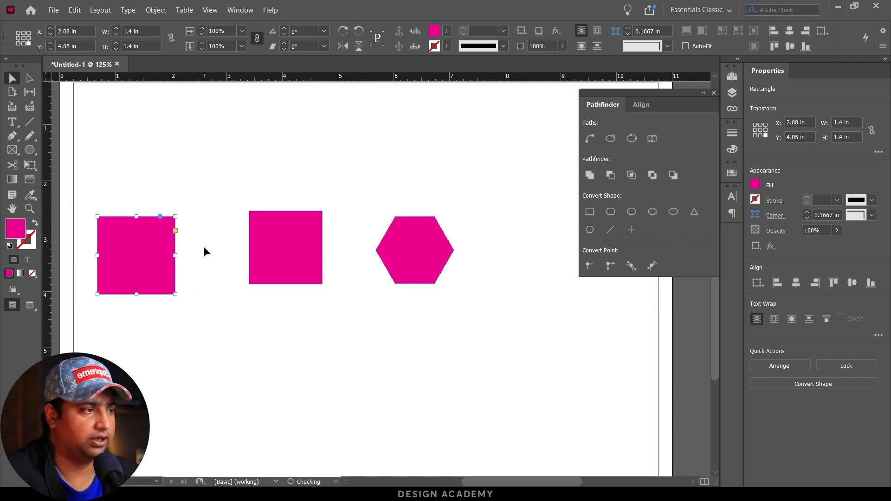
pyautogui.hotkey('ctrl', 'z')
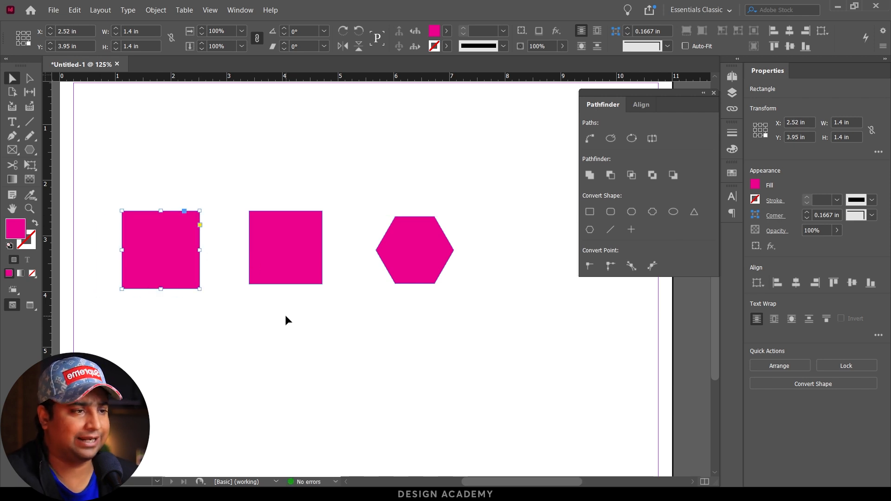
pyautogui.hotkey('ctrl', 'z')
# - Convert the hexagon to a rectangle, and undo the conversion
pyautogui.moveTo(360, 321); pyautogui.dragTo(485, 209)
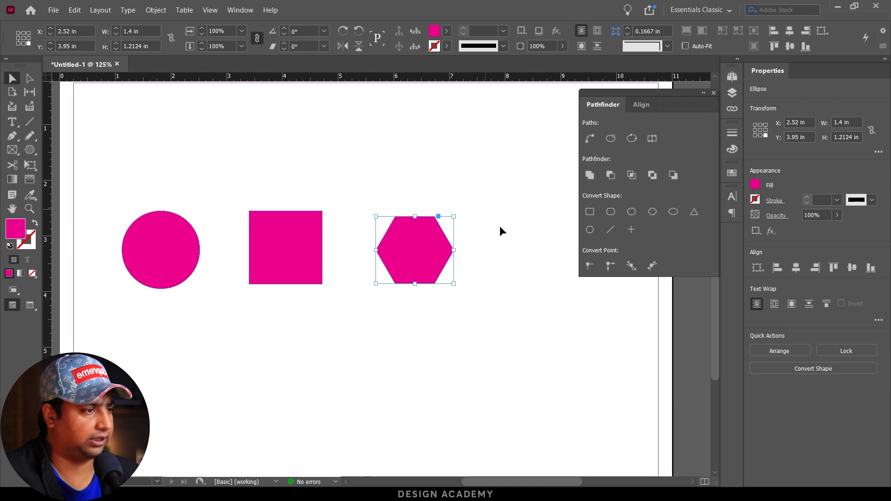
pyautogui.click(590, 211)
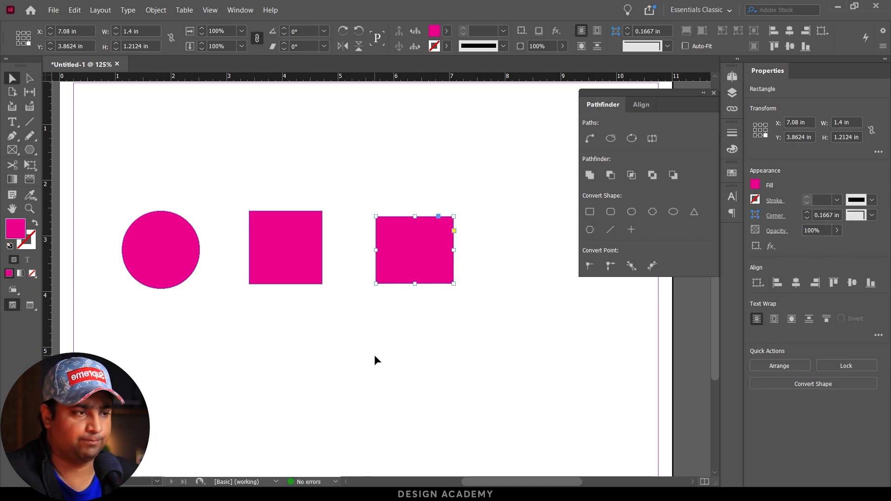
pyautogui.hotkey('ctrl', 'z')
# - Convert the circle to a rounded rectangle, and undo the conversion
pyautogui.moveTo(338, 333); pyautogui.dragTo(320, 201)
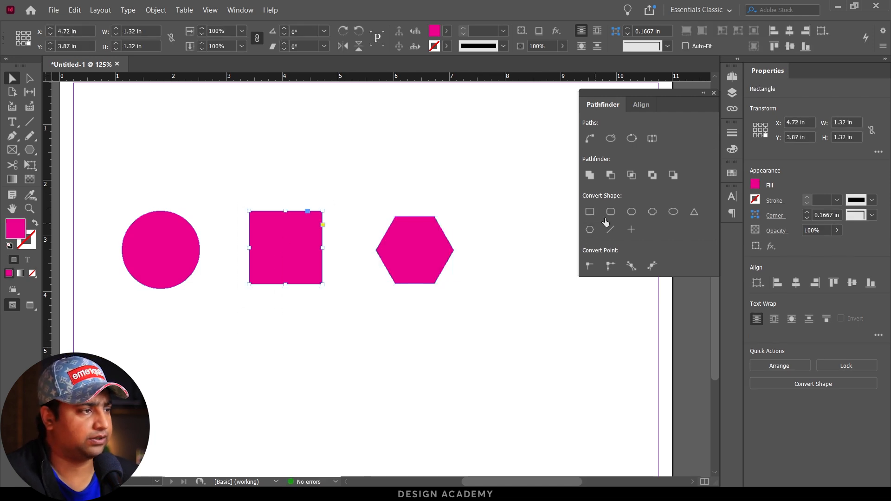
pyautogui.click(125, 290)
pyautogui.click(611, 212)
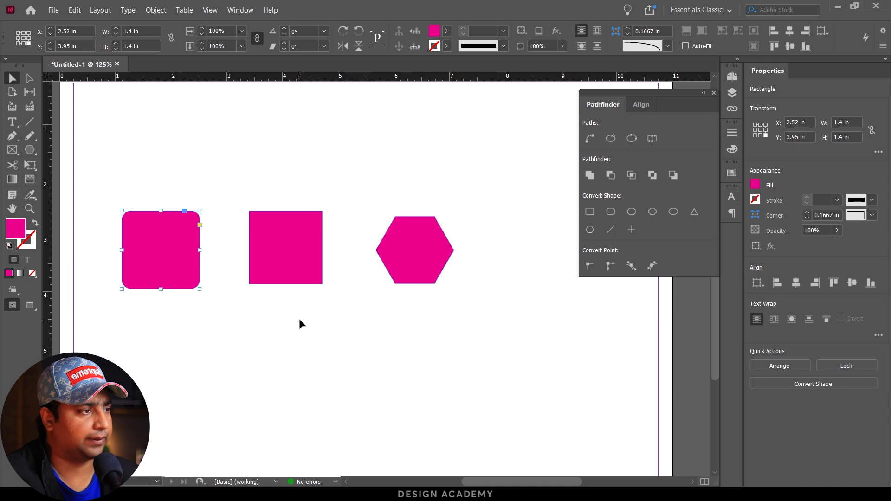
pyautogui.hotkey('ctrl', 'z')
# - Convert the circle, square and hexagon together to rounded rectangles, undo the conversion, and deselect them
pyautogui.moveTo(461, 322); pyautogui.dragTo(120, 199)
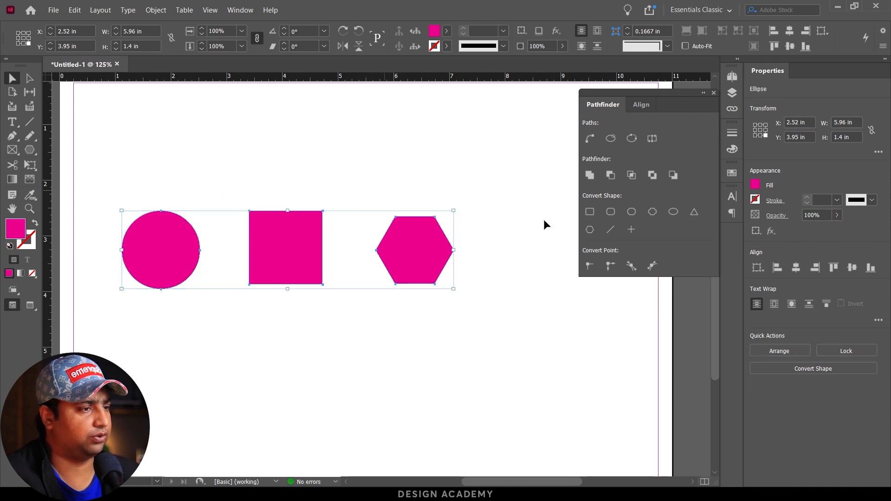
pyautogui.click(614, 212)
pyautogui.hotkey('ctrl', 'z')
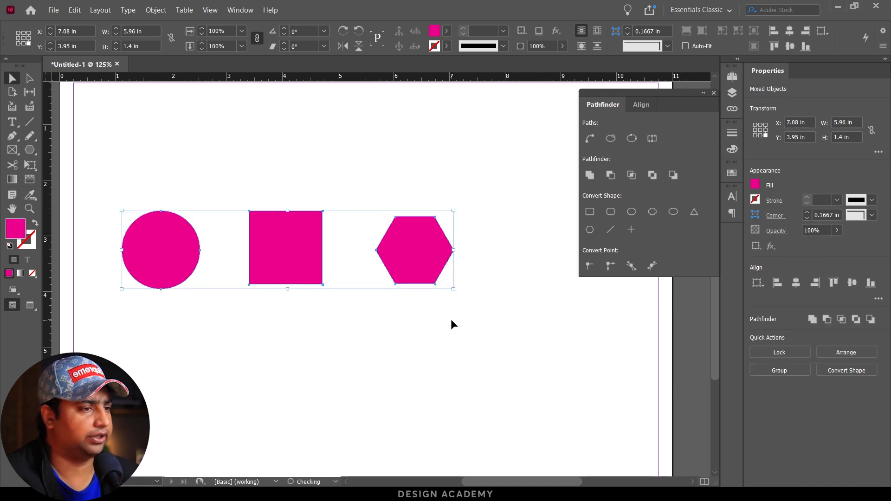
pyautogui.click(451, 321)
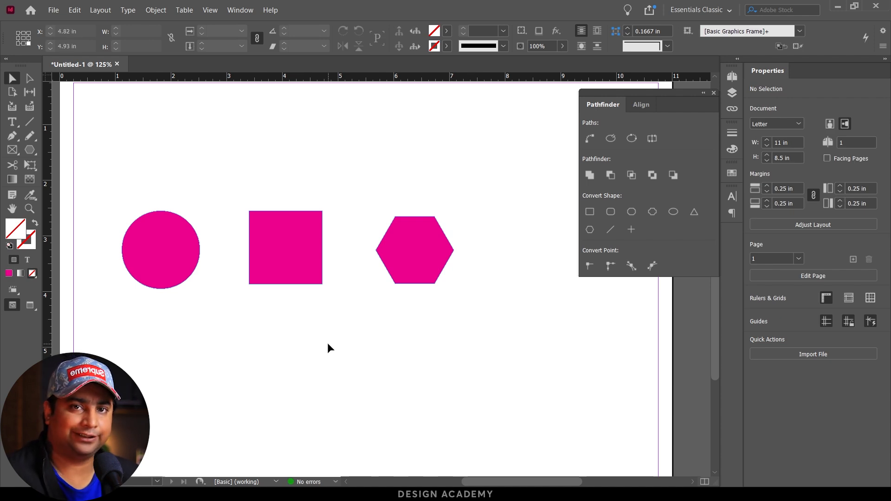
# - Convert the middle square to a beveled rectangle
pyautogui.click(297, 257)
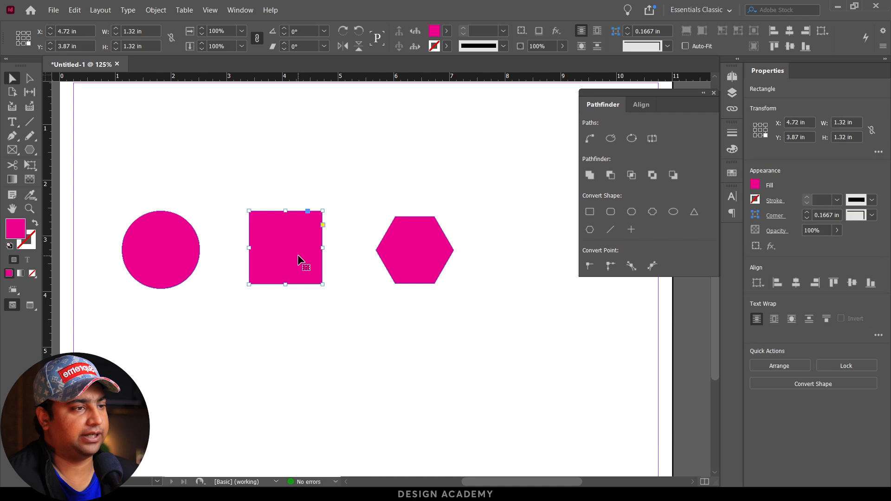
pyautogui.click(652, 216)
pyautogui.click(389, 339)
# - Try the beveled rectangle conversion on the circle and on the hexagon, and undo every bevel conversion including the square's
pyautogui.click(154, 261)
pyautogui.click(631, 212)
pyautogui.hotkey('ctrl', 'z')
pyautogui.click(405, 264)
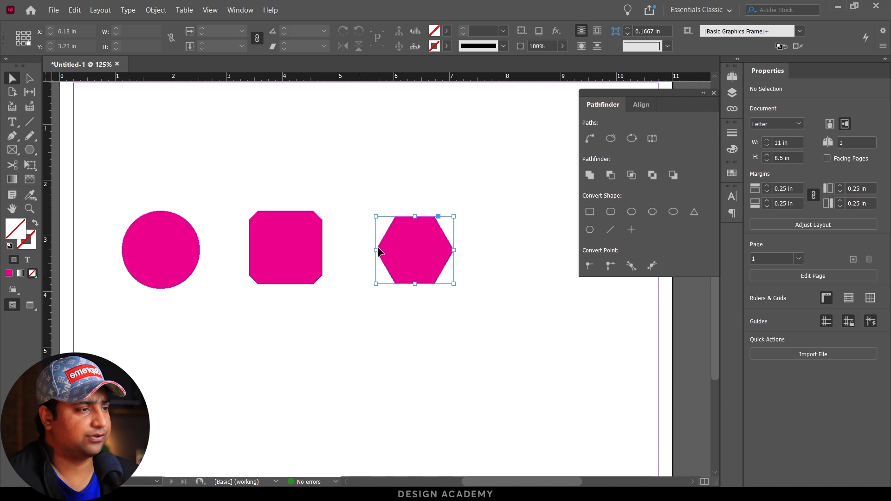
pyautogui.click(632, 214)
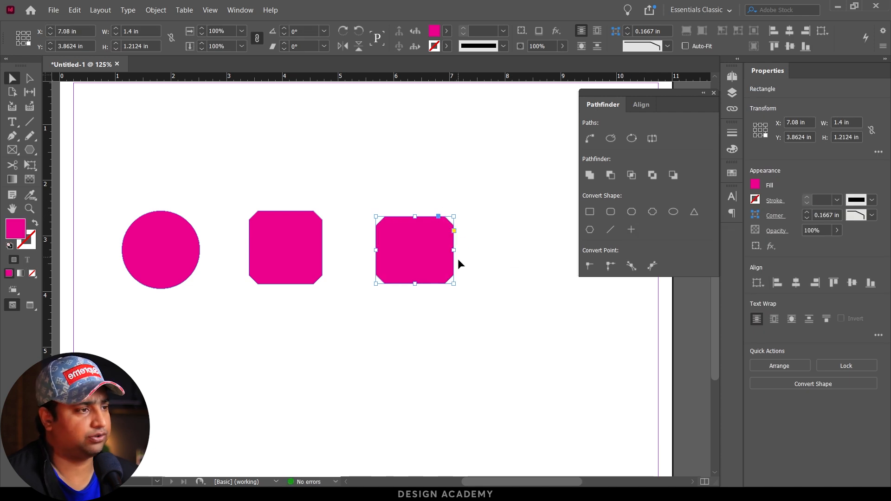
pyautogui.hotkey('ctrl', 'z')
pyautogui.hotkey('ctrl', 'z')
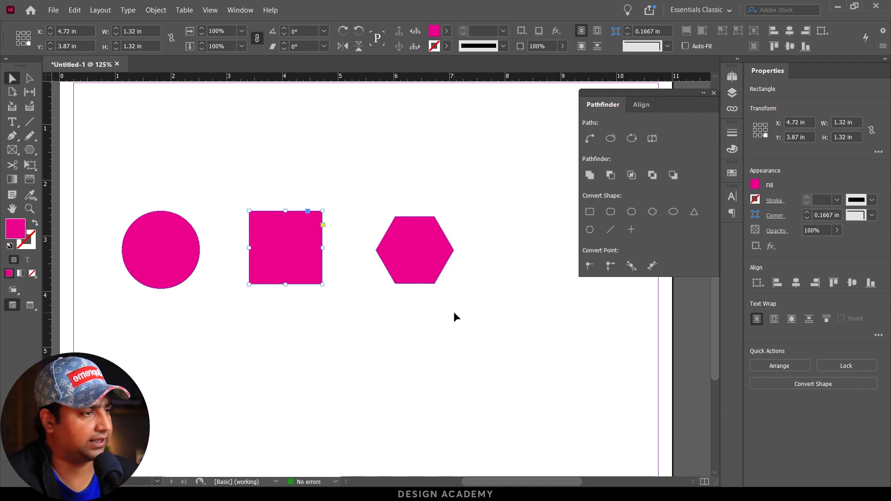
# - Convert the middle square to an inverse rounded rectangle and reselect it
pyautogui.moveTo(346, 329); pyautogui.dragTo(220, 179)
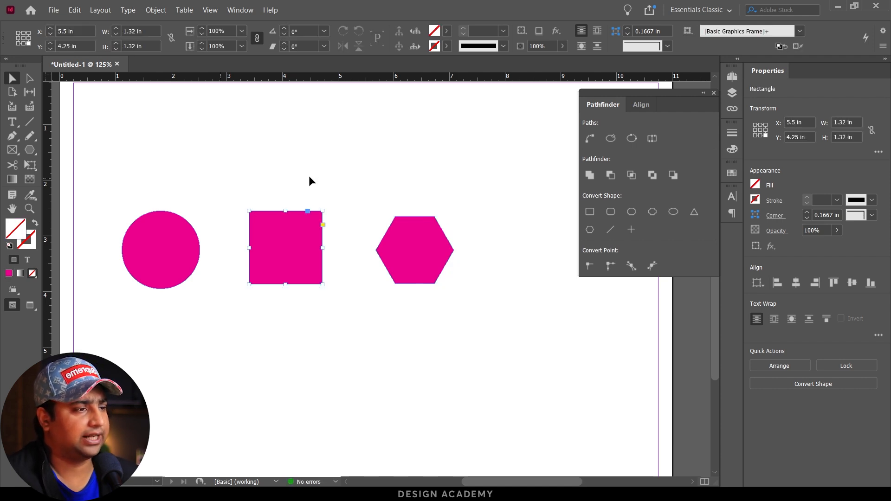
pyautogui.click(653, 212)
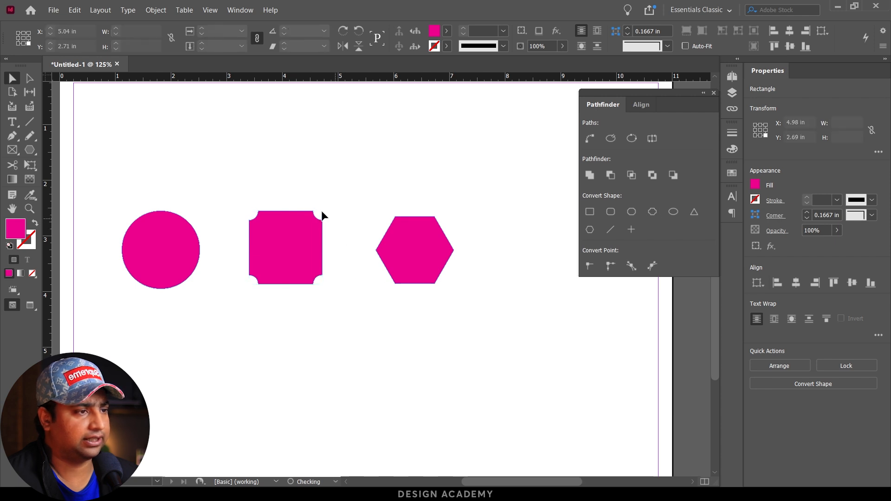
pyautogui.click(336, 227)
pyautogui.moveTo(332, 307); pyautogui.dragTo(225, 174)
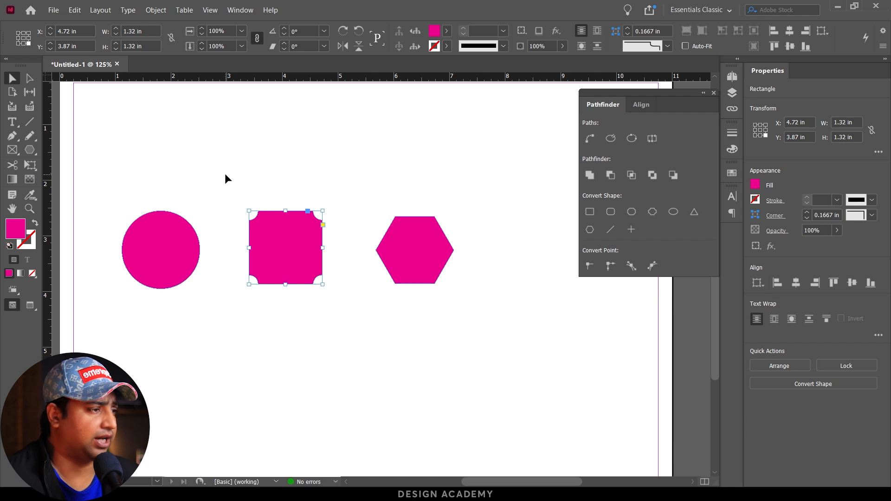
# - Undo the square's inverse rounded conversion, and try the ellipse conversion on the square and on the hexagon, undoing each
pyautogui.hotkey('ctrl', 'z')
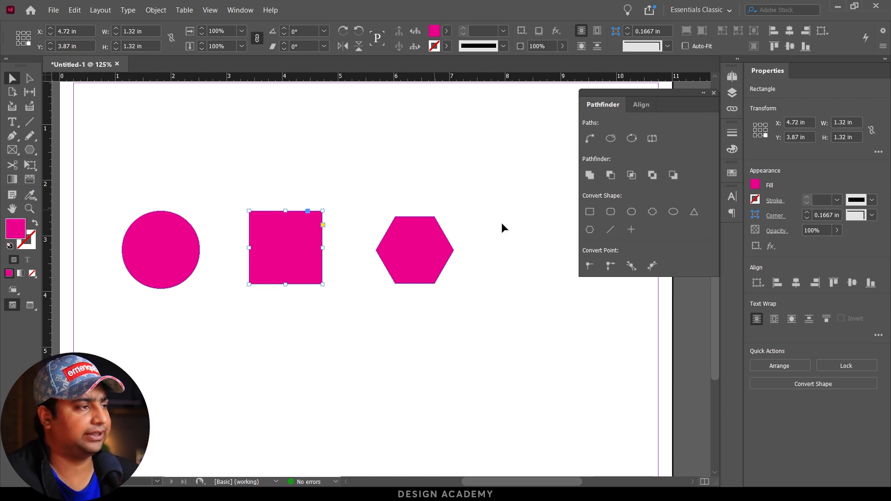
pyautogui.click(673, 213)
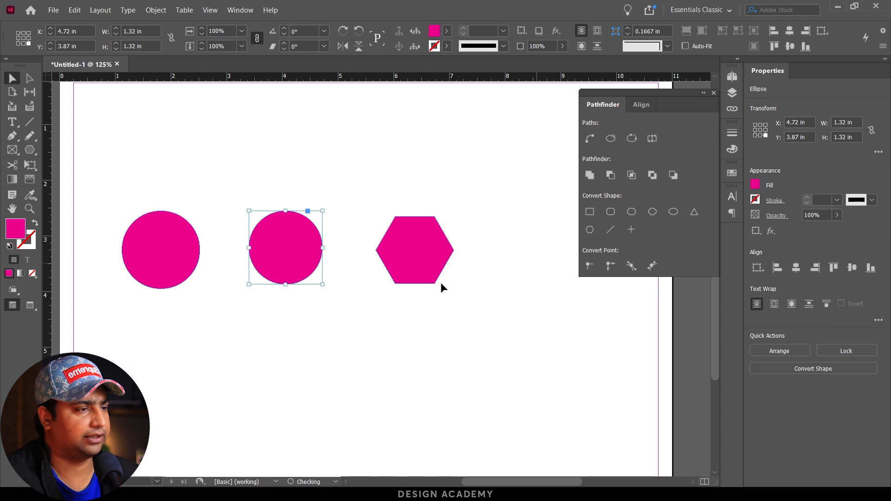
pyautogui.click(312, 319)
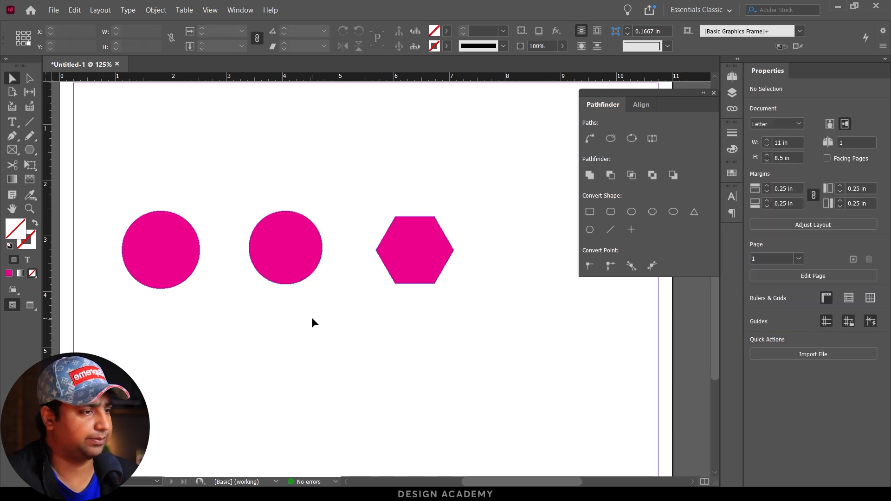
pyautogui.hotkey('ctrl', 'z')
pyautogui.click(411, 271)
pyautogui.click(672, 213)
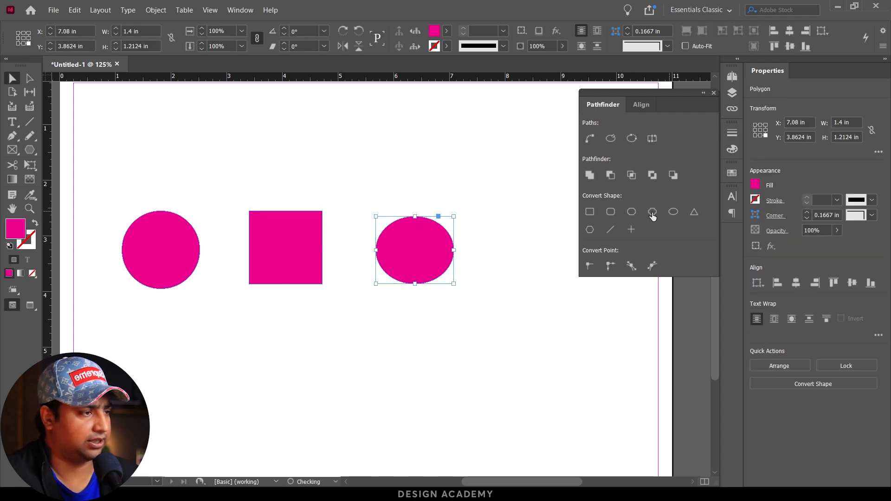
pyautogui.hotkey('ctrl', 'z')
# - Try the triangle conversion on the middle square and on the hexagon, and undo both conversions
pyautogui.moveTo(348, 321); pyautogui.dragTo(228, 174)
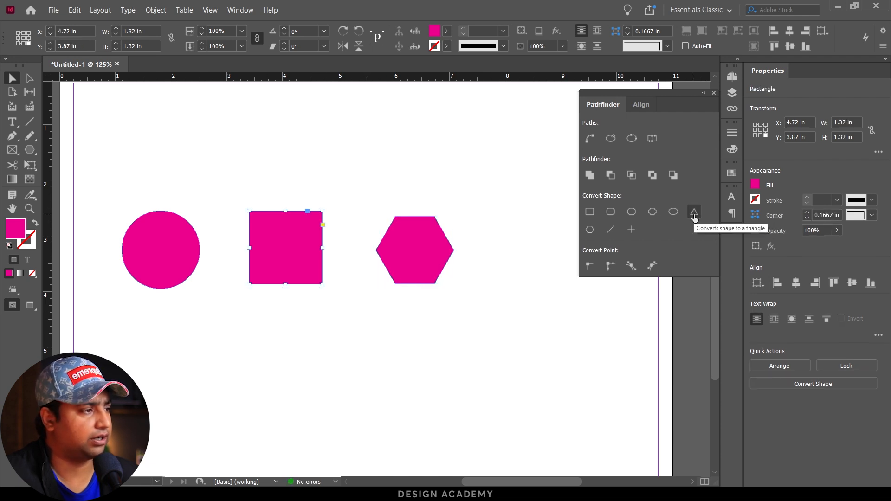
pyautogui.click(694, 214)
pyautogui.moveTo(481, 299); pyautogui.dragTo(347, 201)
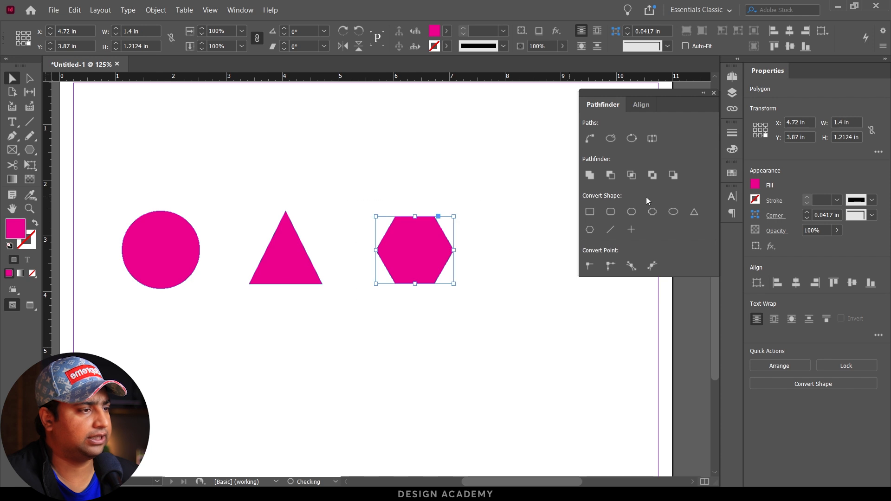
pyautogui.click(694, 214)
pyautogui.click(542, 334)
pyautogui.hotkey('ctrl', 'z')
pyautogui.hotkey('ctrl', 'z')
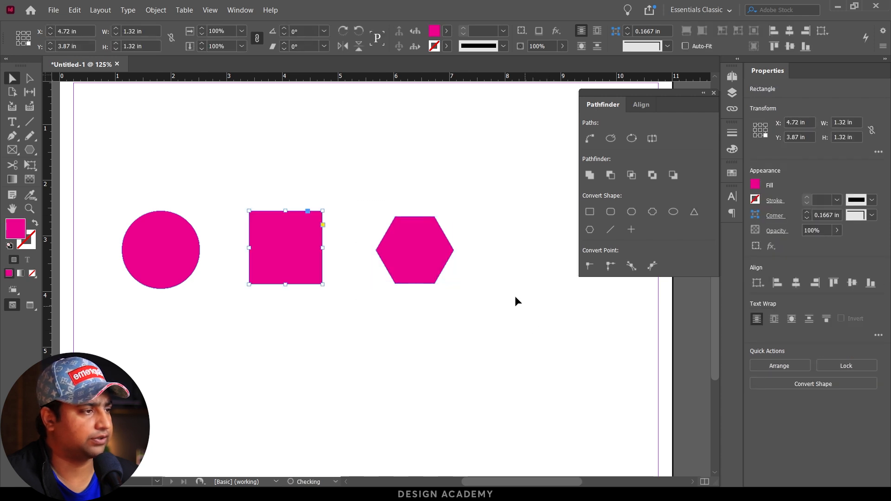
# - Try the polygon conversion on the middle square, undo it, and convert the square to a line instead
pyautogui.click(589, 230)
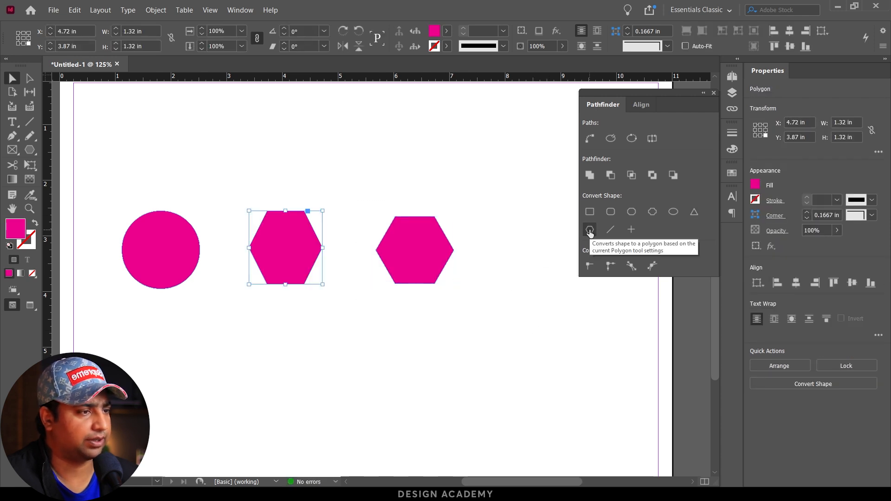
pyautogui.hotkey('ctrl', 'z')
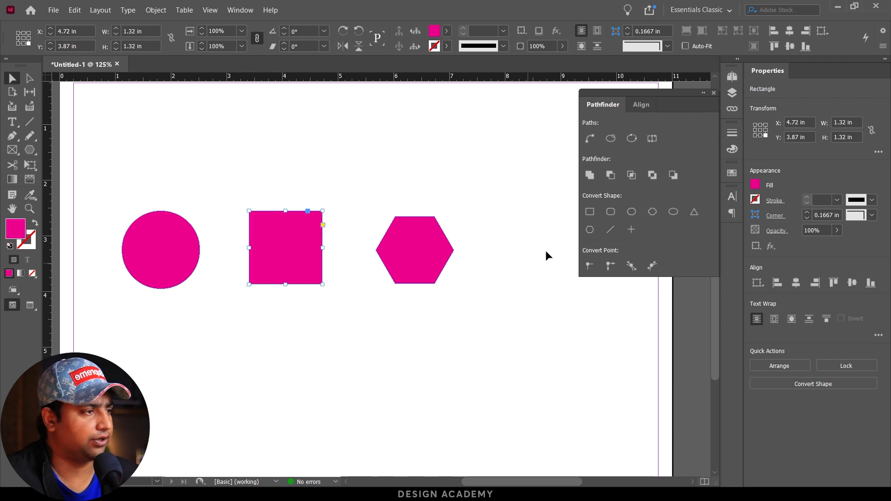
pyautogui.click(609, 230)
pyautogui.click(214, 200)
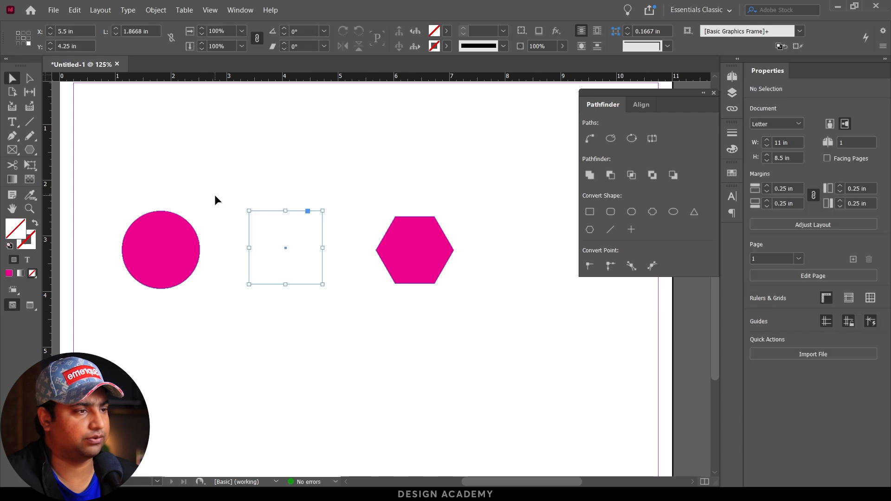
# - Swap the hexagon's fill and stroke so only the magenta outline remains, and try converting it to a line
pyautogui.click(444, 255)
pyautogui.click(36, 225)
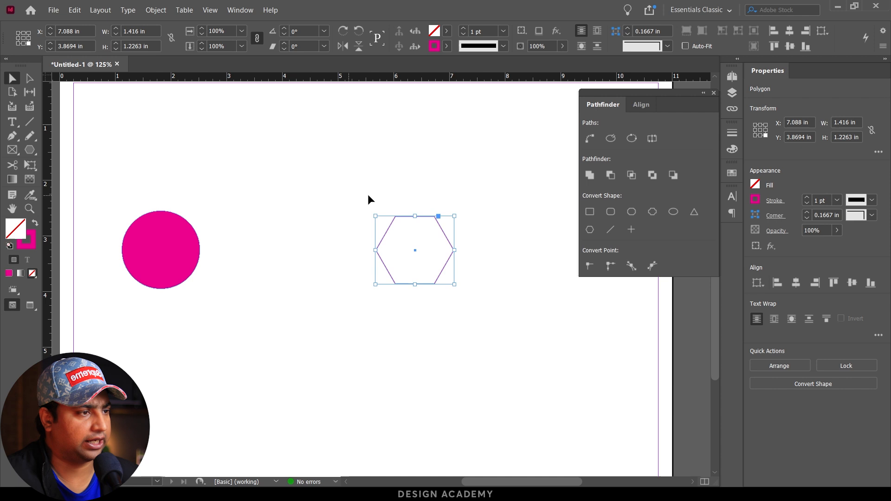
pyautogui.click(610, 230)
pyautogui.click(500, 283)
pyautogui.click(385, 226)
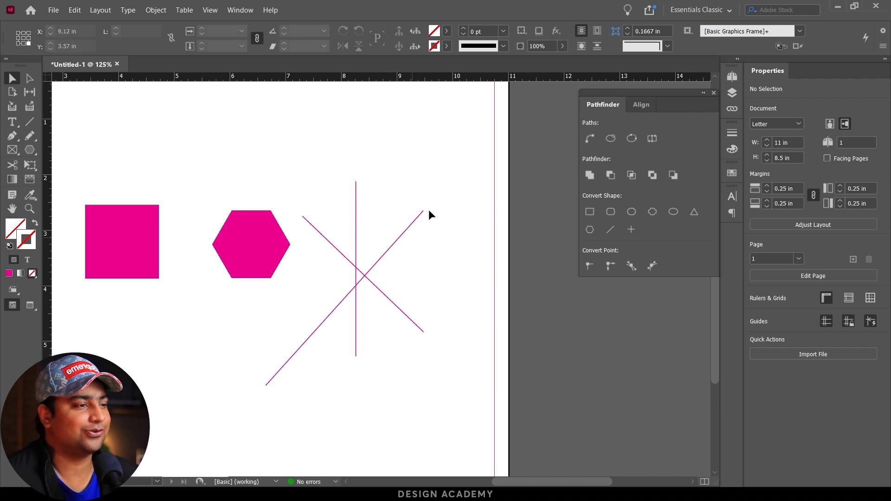
# - Convert the three crossing lines beside the hexagon to purely horizontal or vertical lines and deselect them
pyautogui.moveTo(433, 305); pyautogui.dragTo(307, 204)
pyautogui.click(632, 230)
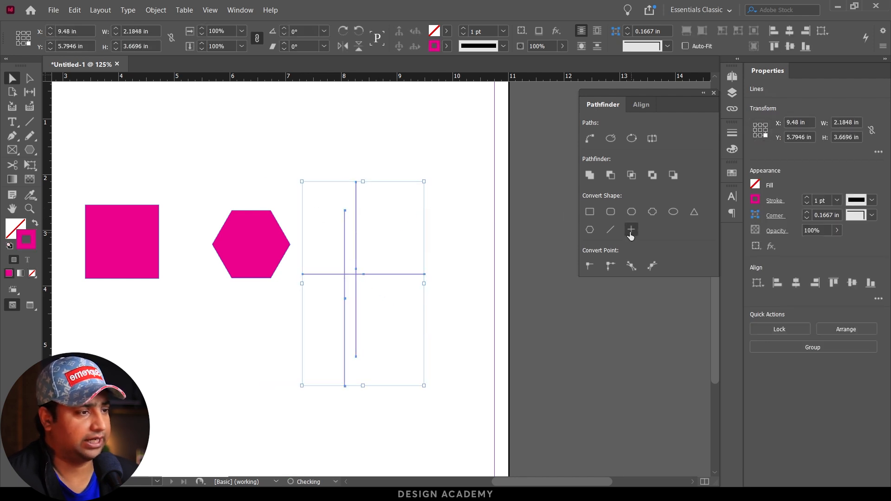
pyautogui.click(406, 292)
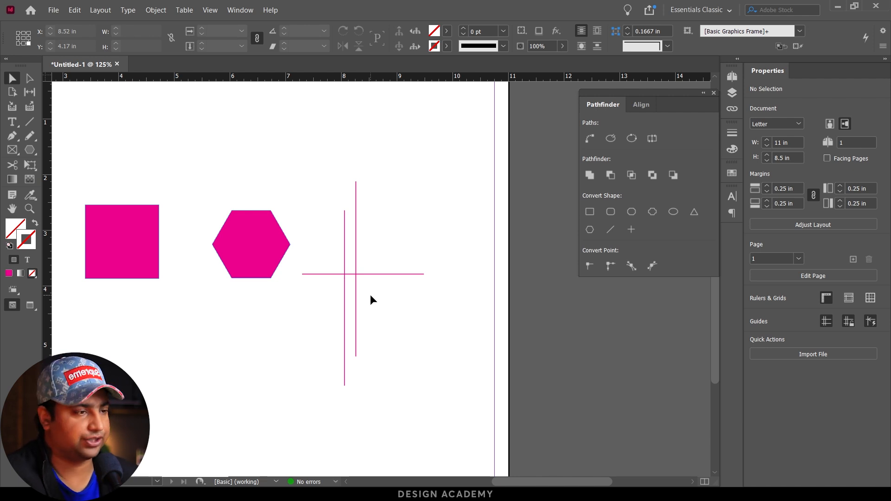
# - Delete all the shapes and lines from the page
pyautogui.hotkey('ctrl', '-')
pyautogui.hotkey('ctrl', '-')
pyautogui.moveTo(116, 195); pyautogui.dragTo(405, 334)
pyautogui.press('Delete')
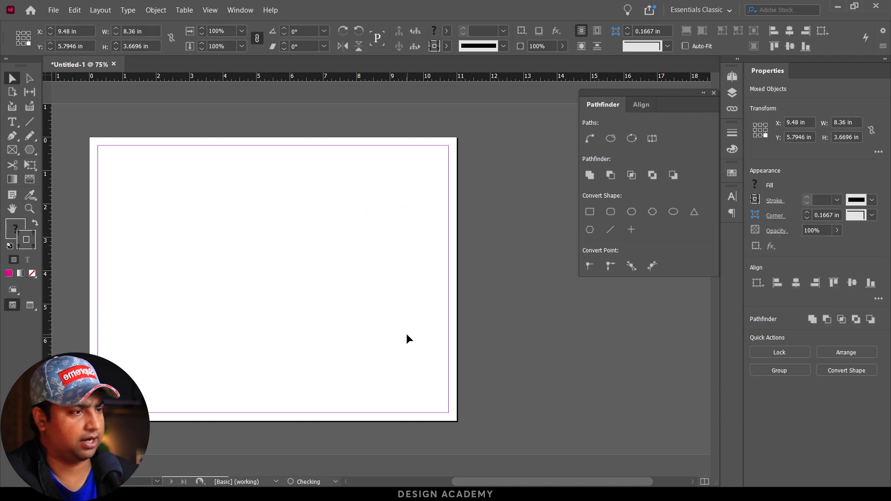
# - Draw a circle about 2.66 in wide with a magenta stroke and no fill, and set its stroke weight to 4 pt
pyautogui.moveTo(125, 189); pyautogui.dragTo(425, 354)
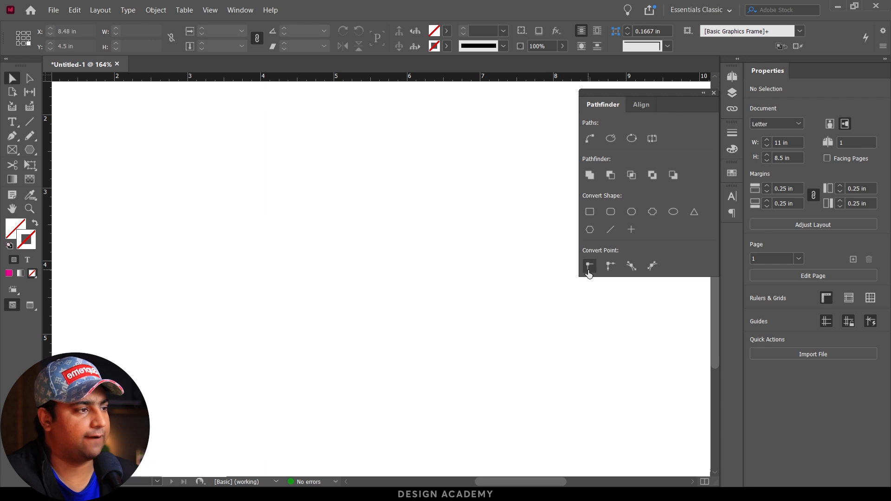
pyautogui.click(32, 150)
pyautogui.click(87, 179)
pyautogui.moveTo(212, 190); pyautogui.dragTo(444, 384)
pyautogui.click(8, 273)
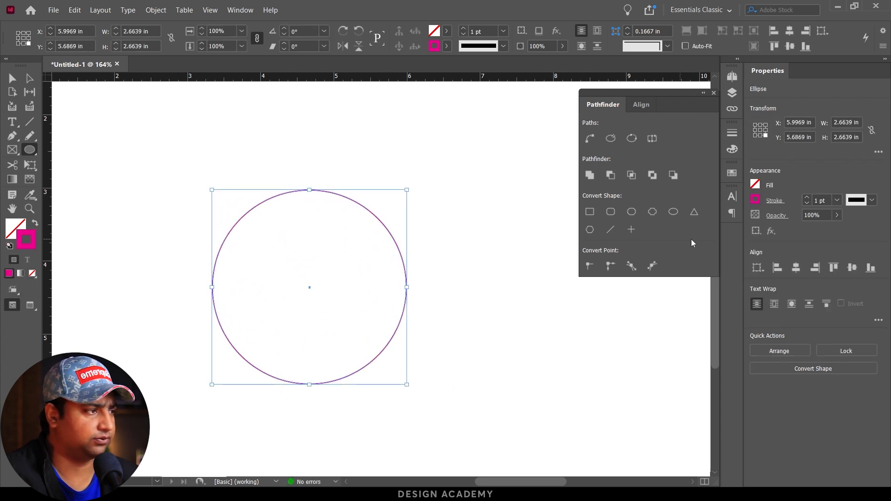
pyautogui.click(808, 199)
pyautogui.click(808, 198)
pyautogui.click(808, 198)
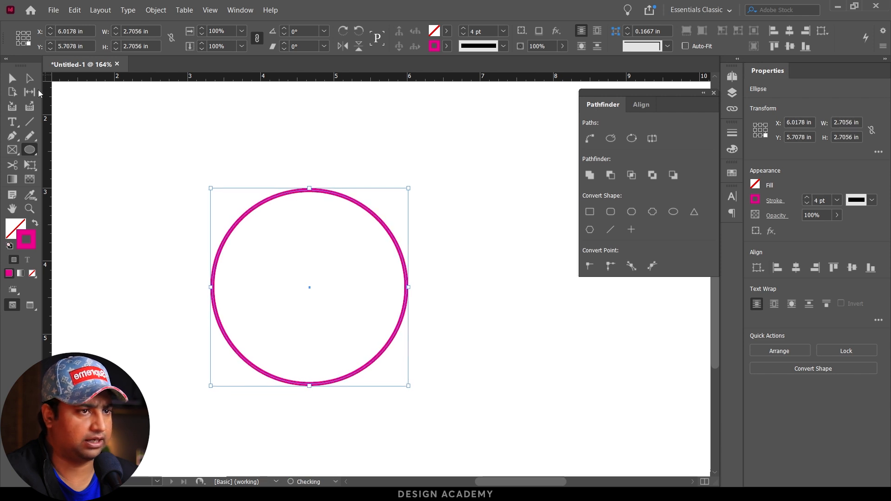
# - Convert the circle's top anchor point to a plain point and pull it upward into a teardrop tip
pyautogui.click(30, 79)
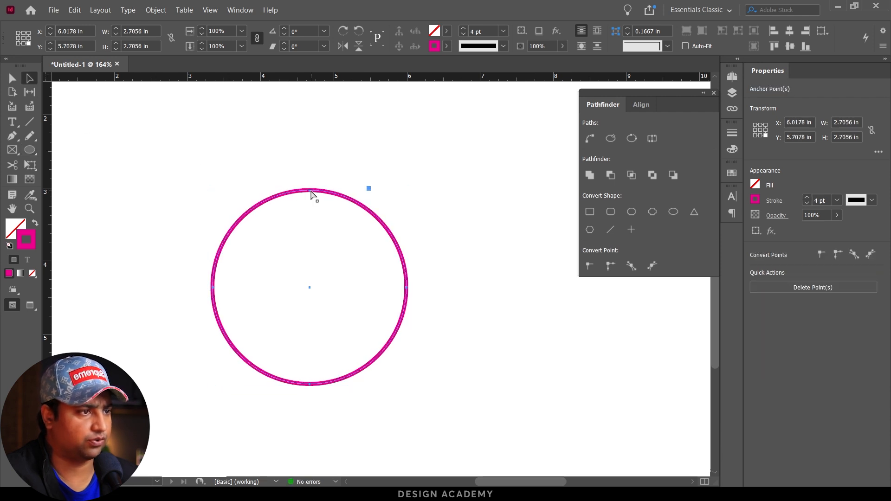
pyautogui.moveTo(279, 167); pyautogui.dragTo(328, 208)
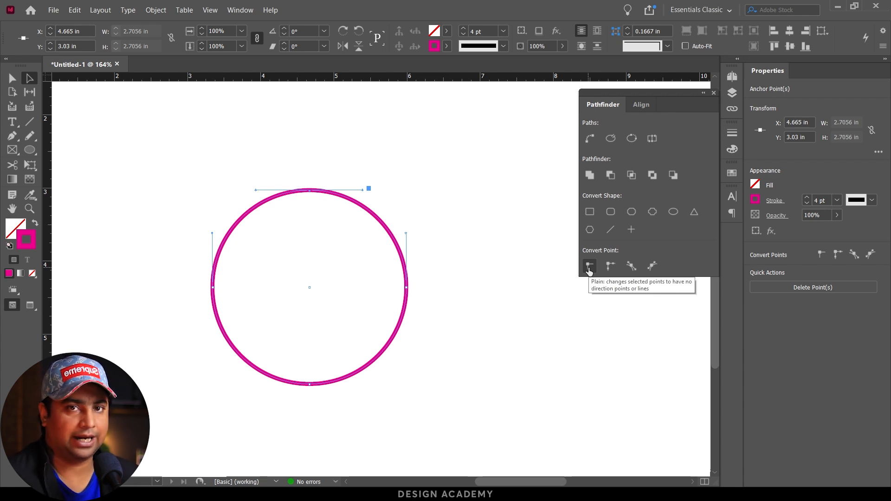
pyautogui.click(589, 269)
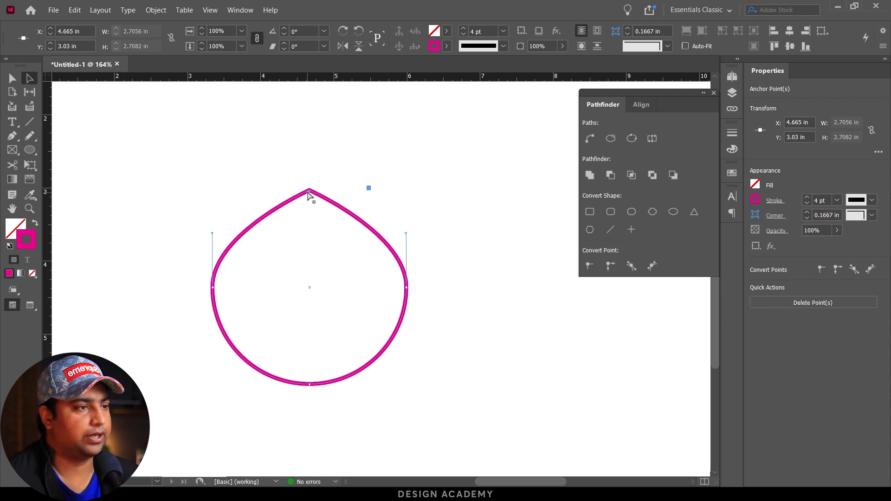
pyautogui.moveTo(309, 191); pyautogui.dragTo(305, 132)
# - Lengthen the upper direction handles of the teardrop's left and right anchor points to smooth its sides
pyautogui.click(404, 241)
pyautogui.moveTo(192, 277); pyautogui.dragTo(220, 303)
pyautogui.moveTo(212, 234); pyautogui.dragTo(210, 210)
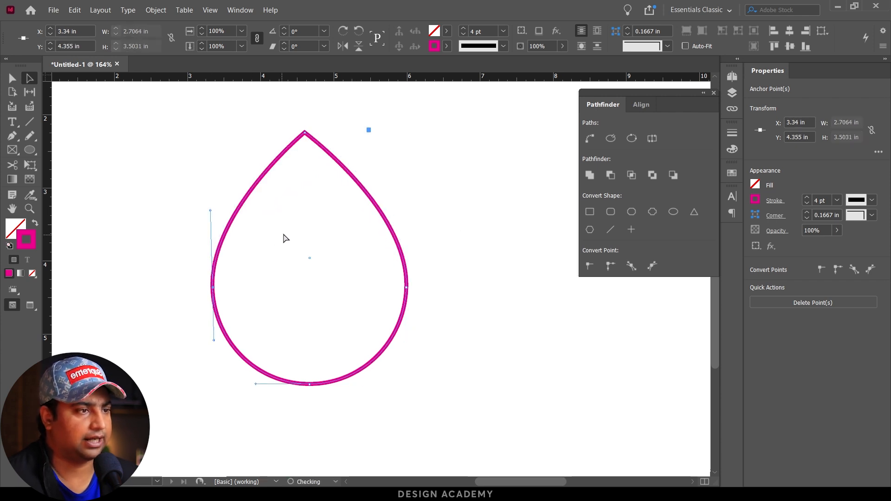
pyautogui.click(333, 149)
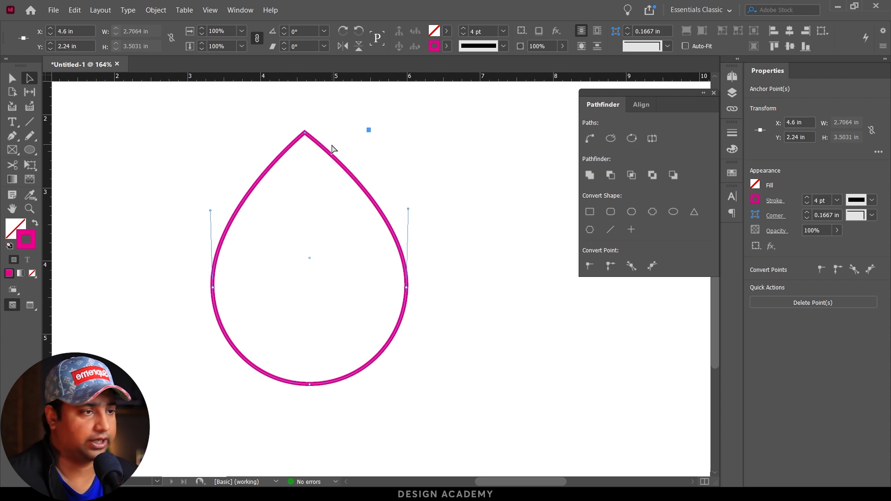
# - Try the Corner conversion on the teardrop's right anchor point, swing its two direction handles outward, and undo the changes
pyautogui.moveTo(423, 274); pyautogui.dragTo(382, 297)
pyautogui.click(610, 268)
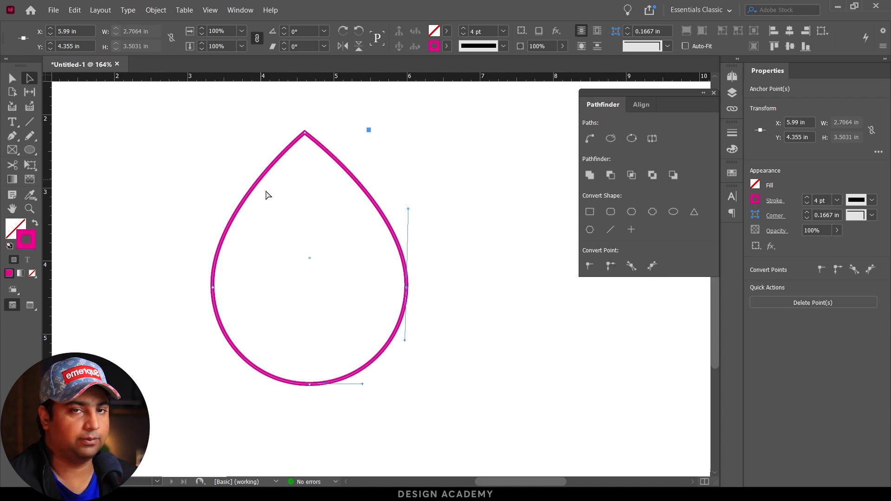
pyautogui.moveTo(409, 209); pyautogui.dragTo(455, 233)
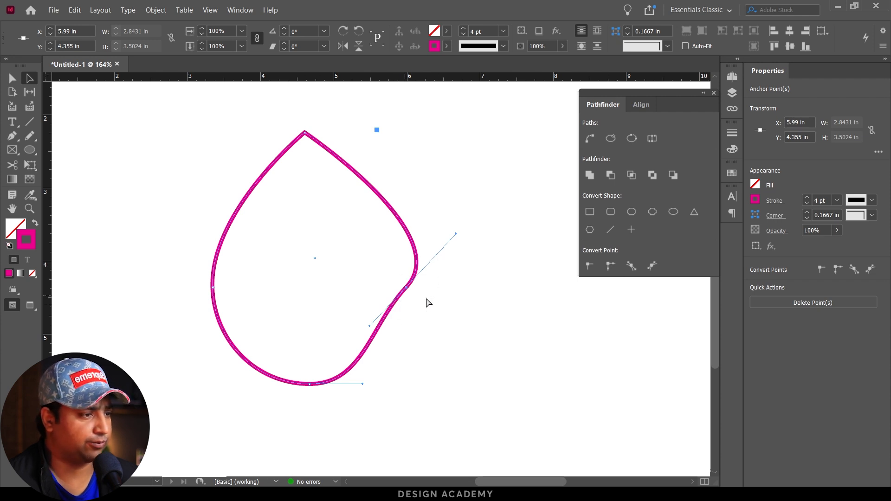
pyautogui.moveTo(456, 235); pyautogui.dragTo(495, 310)
pyautogui.moveTo(370, 326); pyautogui.dragTo(447, 339)
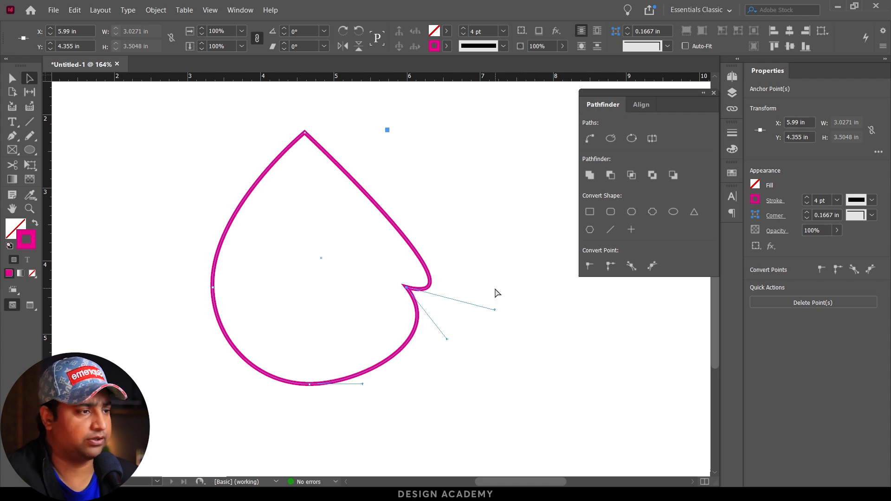
pyautogui.hotkey('ctrl', 'z')
pyautogui.hotkey('ctrl', 'z')
pyautogui.hotkey('ctrl', 'z')
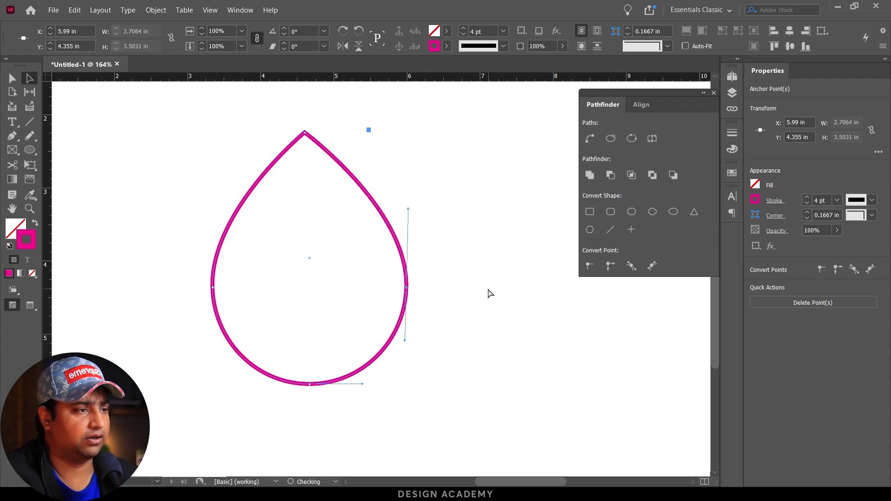
# - Draw a second circle about 2.22 in wide to the right of the teardrop and give it a magenta stroke
pyautogui.hscroll(5, 487, 293)
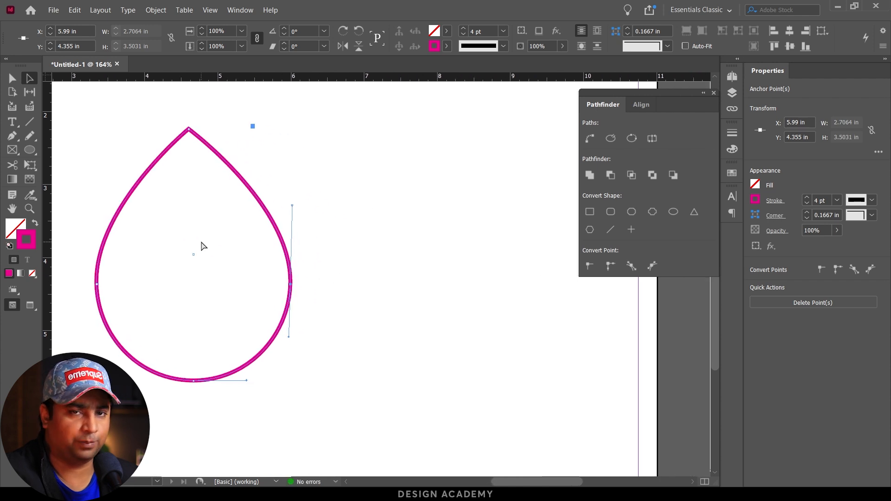
pyautogui.click(29, 149)
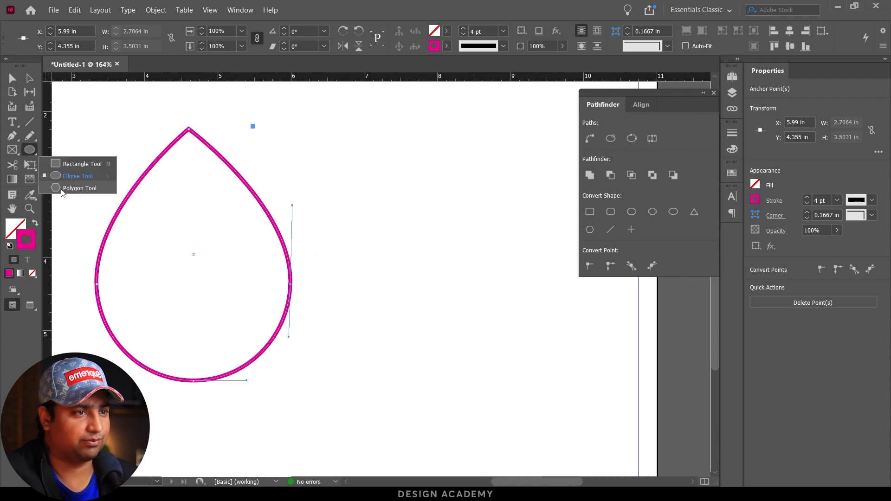
pyautogui.click(68, 177)
pyautogui.moveTo(360, 206)
pyautogui.mouseDown()
pyautogui.moveTo(484, 314)
pyautogui.moveTo(522, 368)
pyautogui.mouseUp()
pyautogui.click(29, 78)
pyautogui.click(9, 274)
pyautogui.moveTo(441, 288); pyautogui.dragTo(389, 278)
# - Convert the second circle's bottom anchor point to a plain point and pull it slightly downward
pyautogui.moveTo(380, 376); pyautogui.dragTo(410, 347)
pyautogui.moveTo(372, 373); pyautogui.dragTo(416, 332)
pyautogui.click(590, 265)
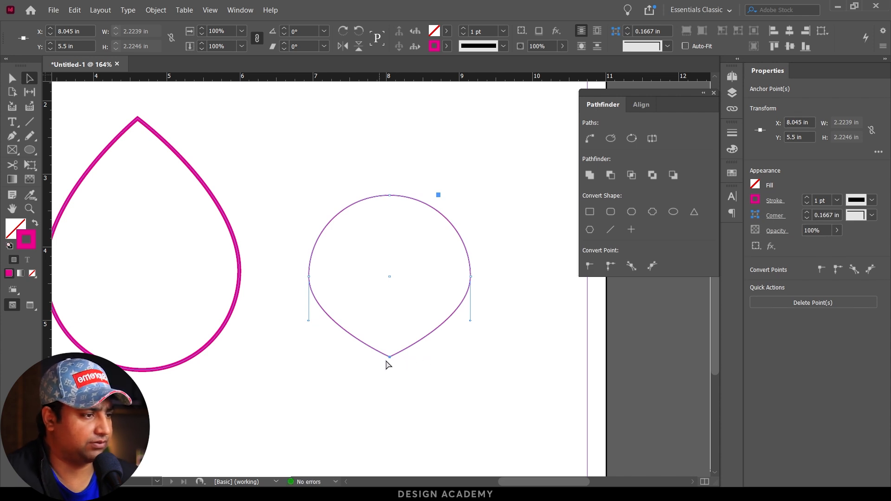
pyautogui.moveTo(390, 357); pyautogui.dragTo(390, 372)
# - Extend the lower direction handles of the second shape's two side anchor points slightly downward
pyautogui.moveTo(470, 320); pyautogui.dragTo(470, 335)
pyautogui.click(309, 277)
pyautogui.click(308, 324)
pyautogui.moveTo(309, 328); pyautogui.dragTo(308, 335)
# - Convert the second shape's top anchor point to a corner point, and reposition it with its handles to form a heart
pyautogui.moveTo(368, 181); pyautogui.dragTo(410, 220)
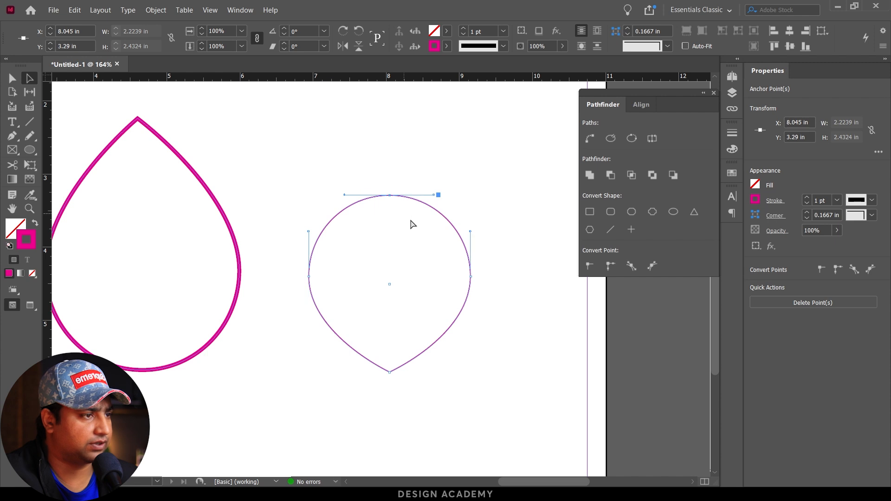
pyautogui.click(611, 266)
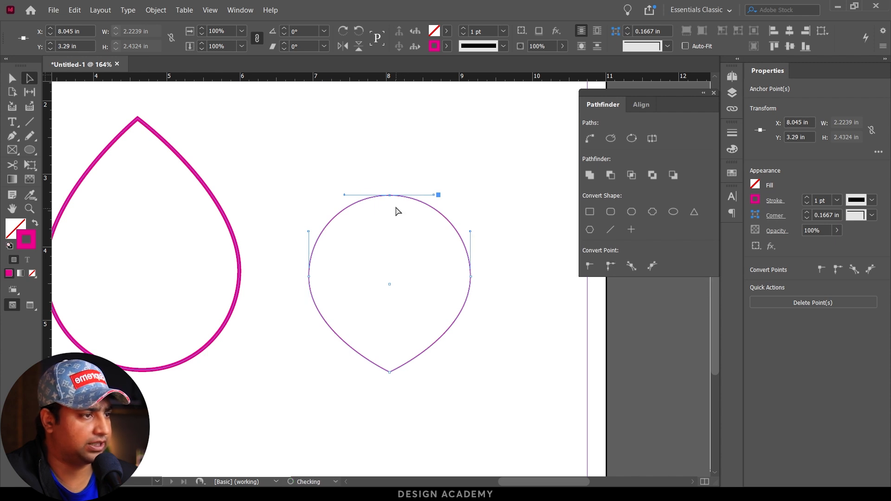
pyautogui.moveTo(390, 197); pyautogui.dragTo(361, 210)
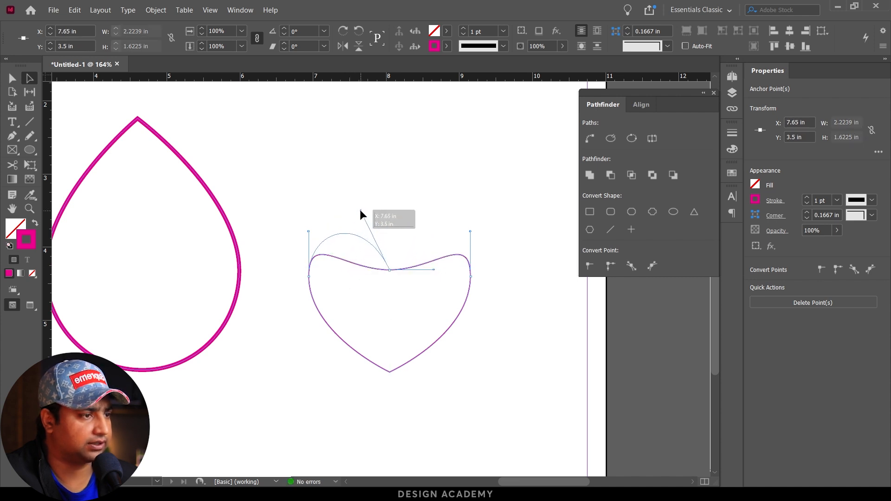
pyautogui.moveTo(434, 269); pyautogui.dragTo(408, 212)
pyautogui.click(522, 275)
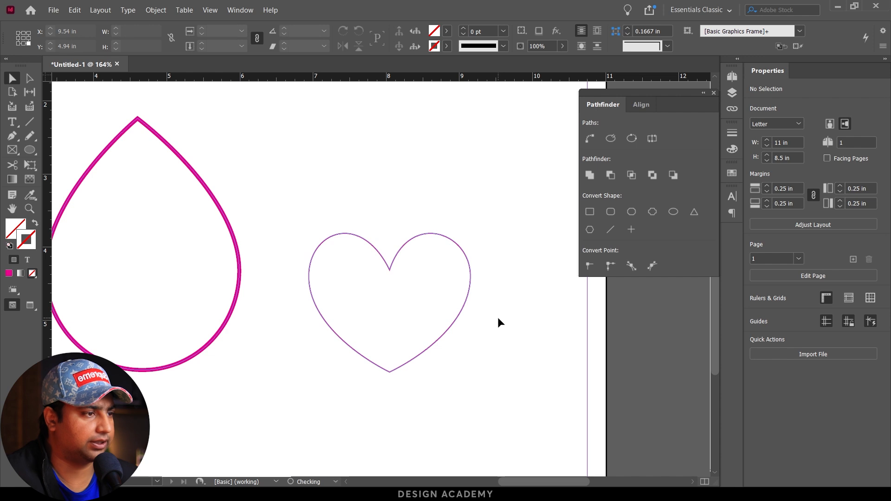
# - Swap the heart's stroke and fill so that it is filled with solid magenta
pyautogui.moveTo(503, 315)
pyautogui.mouseDown()
pyautogui.moveTo(439, 303)
pyautogui.moveTo(407, 259)
pyautogui.moveTo(425, 270)
pyautogui.mouseUp()
pyautogui.click(34, 223)
pyautogui.click(515, 284)
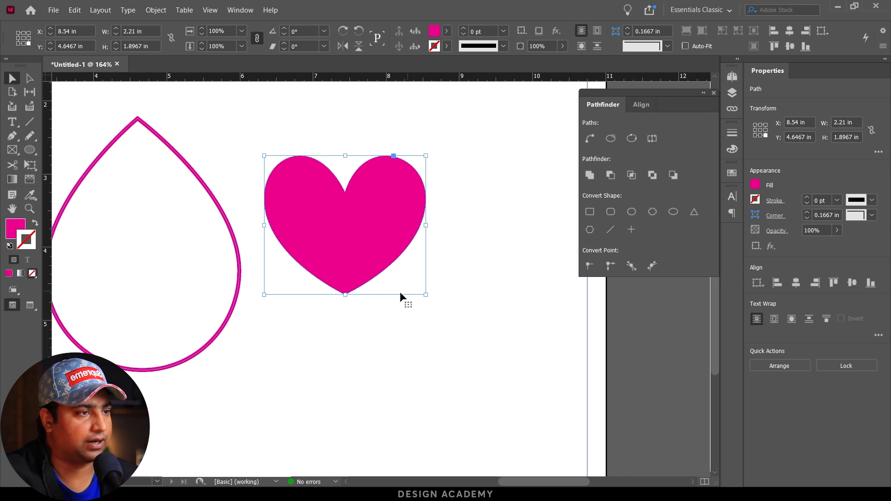
# - Convert the teardrop's top anchor point to a smooth point
pyautogui.moveTo(347, 304); pyautogui.dragTo(385, 338)
pyautogui.click(30, 79)
pyautogui.moveTo(131, 128); pyautogui.dragTo(221, 178)
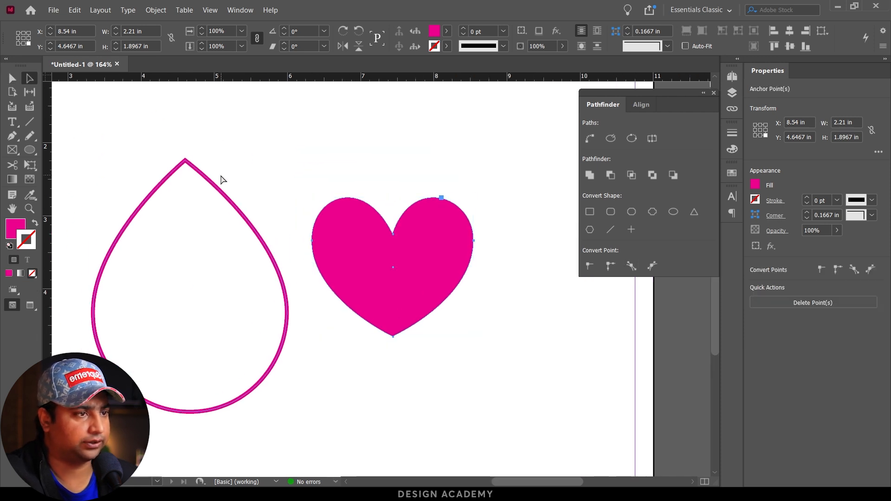
pyautogui.click(631, 266)
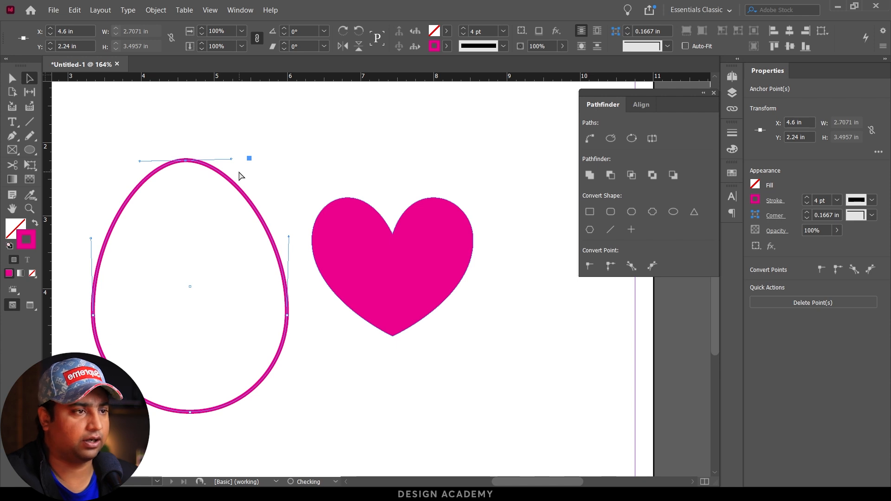
# - Try extending both direction handles of the teardrop's top anchor point outward, and undo the handle changes
pyautogui.moveTo(231, 164); pyautogui.dragTo(255, 158)
pyautogui.moveTo(139, 162); pyautogui.dragTo(113, 161)
pyautogui.hotkey('ctrl', 'z')
pyautogui.hotkey('ctrl', 'z')
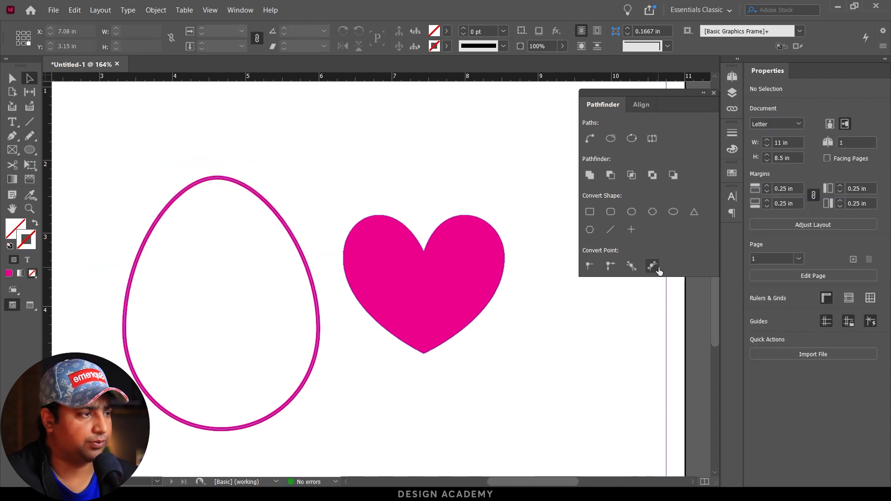
# - Shorten the right direction handle of the teardrop's top anchor point and convert the point to a symmetrical point
pyautogui.click(216, 181)
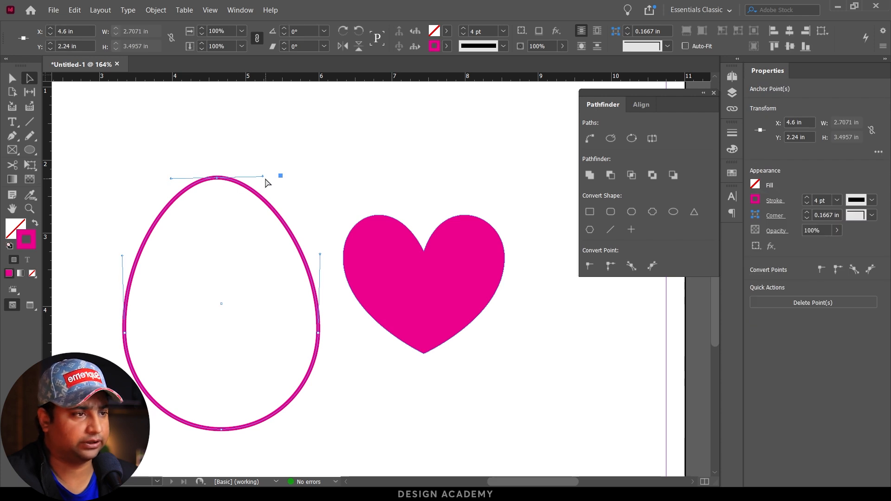
pyautogui.moveTo(263, 178); pyautogui.dragTo(235, 179)
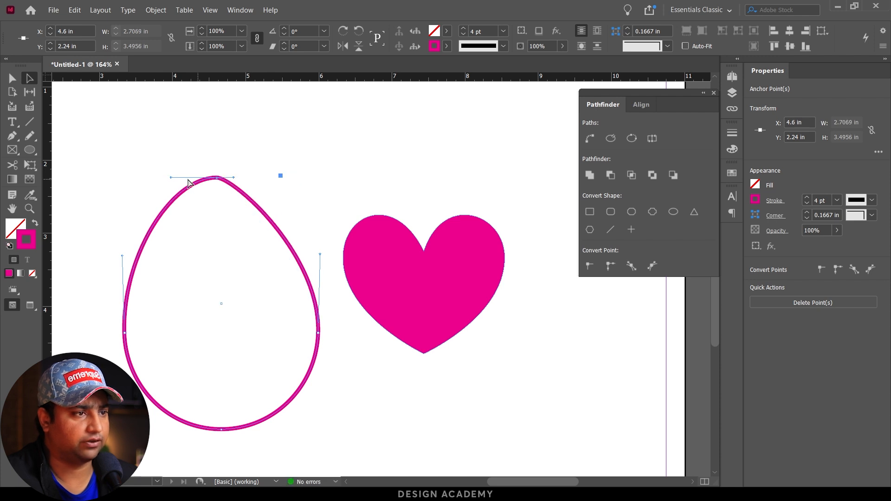
pyautogui.click(653, 265)
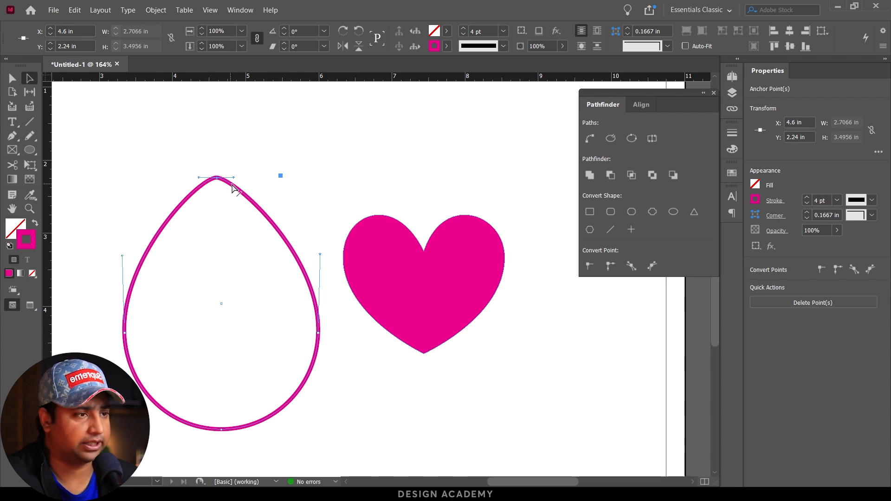
pyautogui.moveTo(188, 158); pyautogui.dragTo(283, 211)
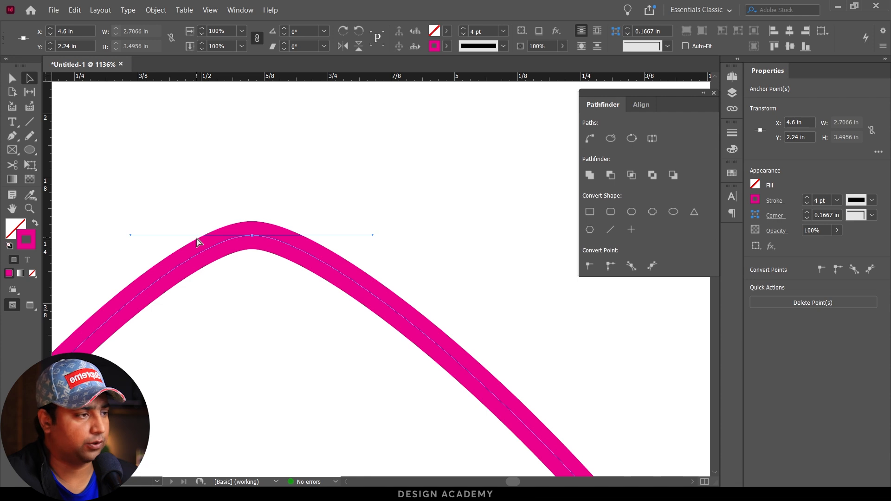
pyautogui.hotkey('ctrl', '0')
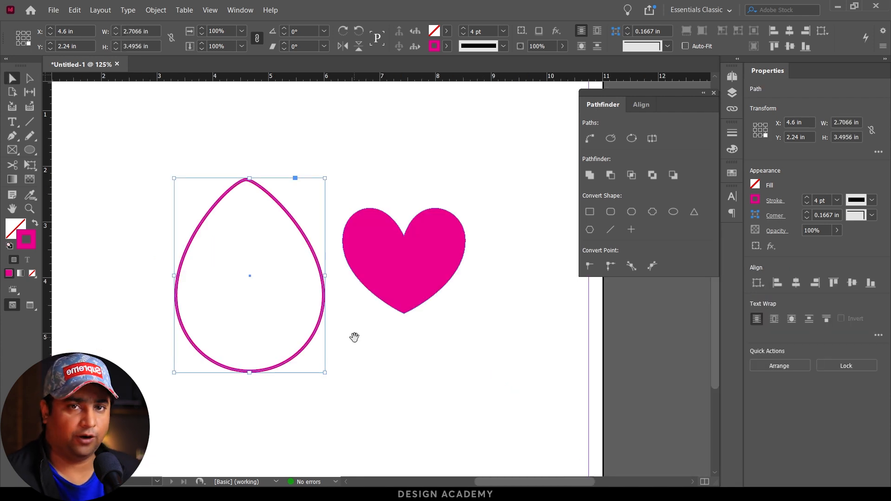